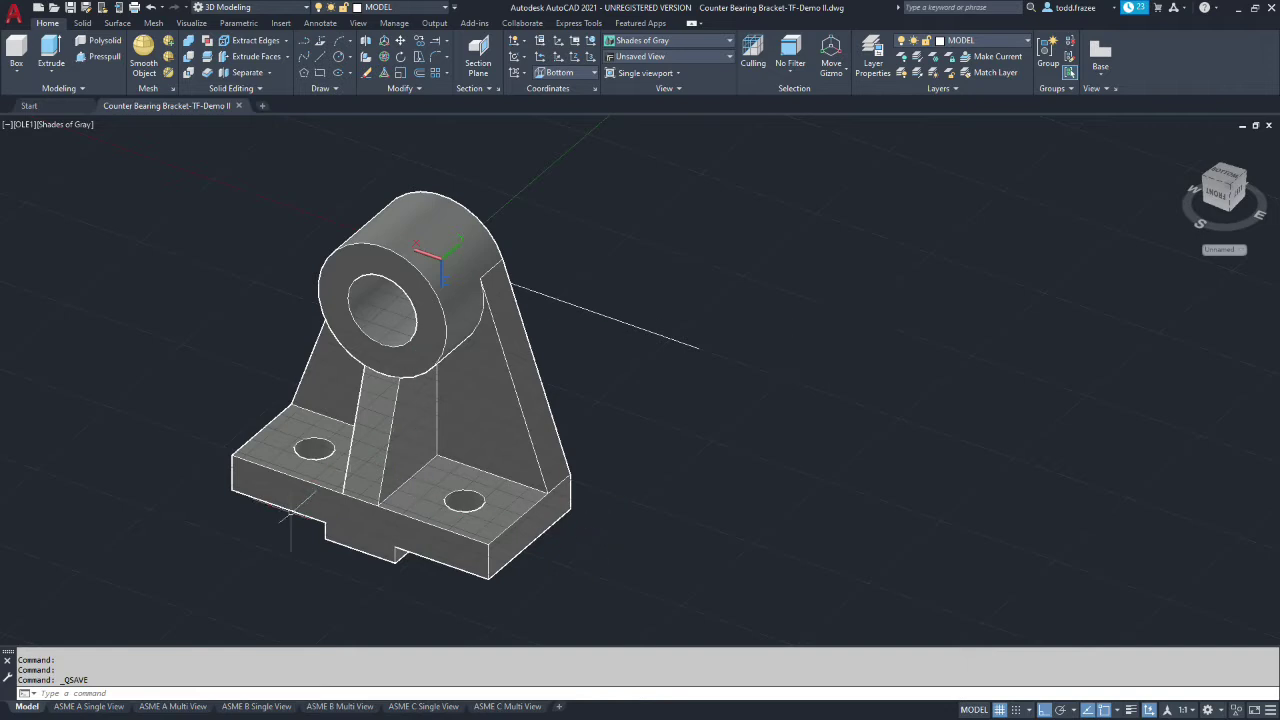
- Fillet the two front vertical corner edges of the base with a radius of 9 and save the drawing
{"action": "left_click", "coordinate": [377, 470]}
{"action": "key", "text": "Escape"}
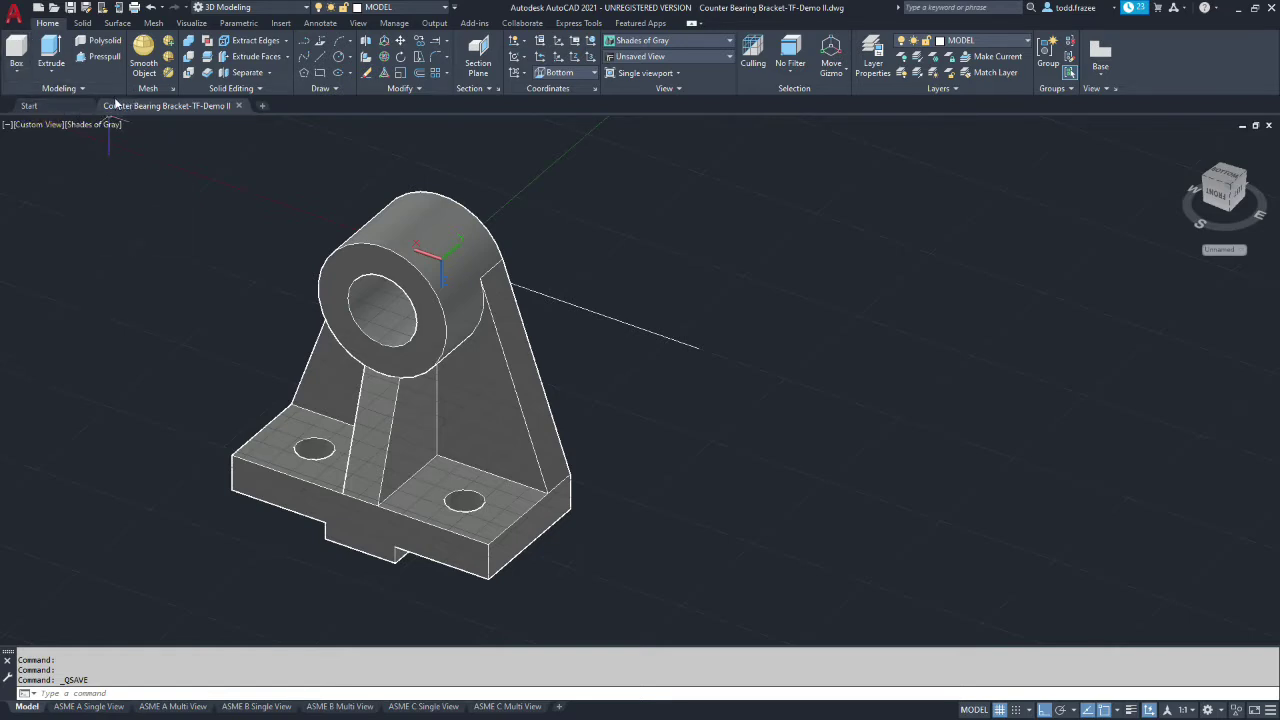
{"action": "left_click", "coordinate": [82, 23]}
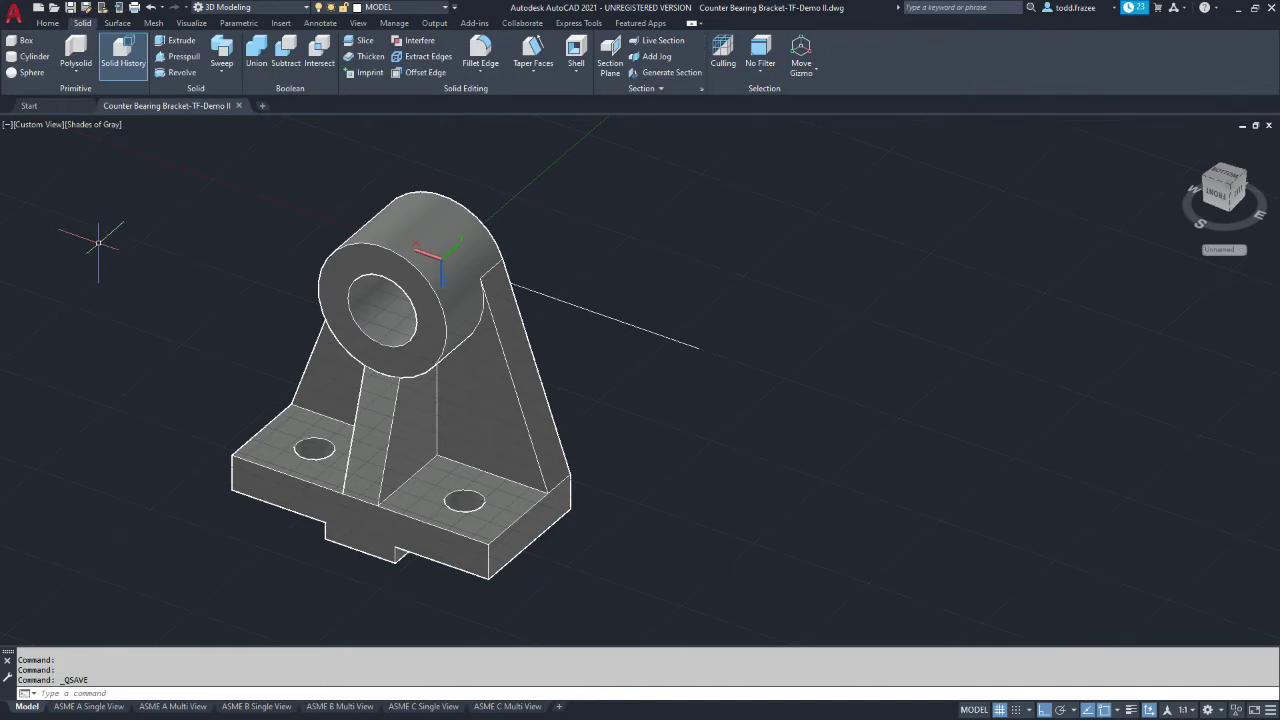
{"action": "left_click", "coordinate": [476, 52]}
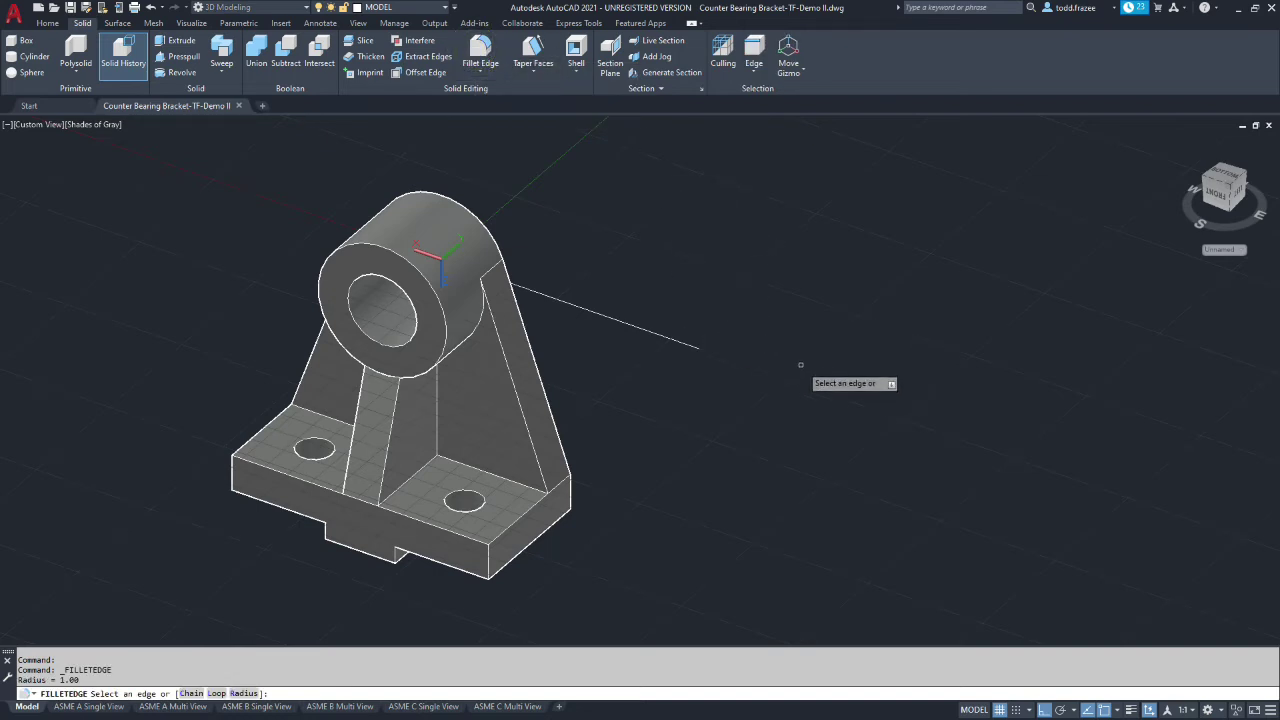
{"action": "type", "text": "r"}
{"action": "key", "text": "Return"}
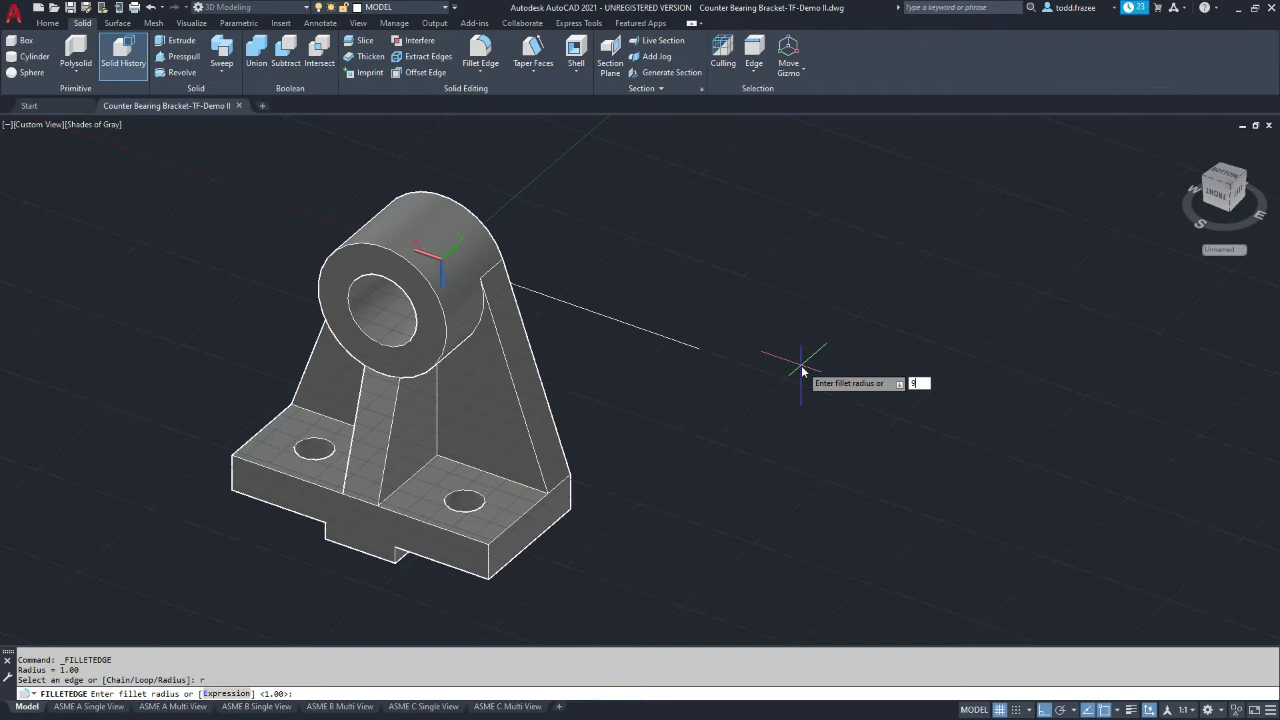
{"action": "key", "text": "Return"}
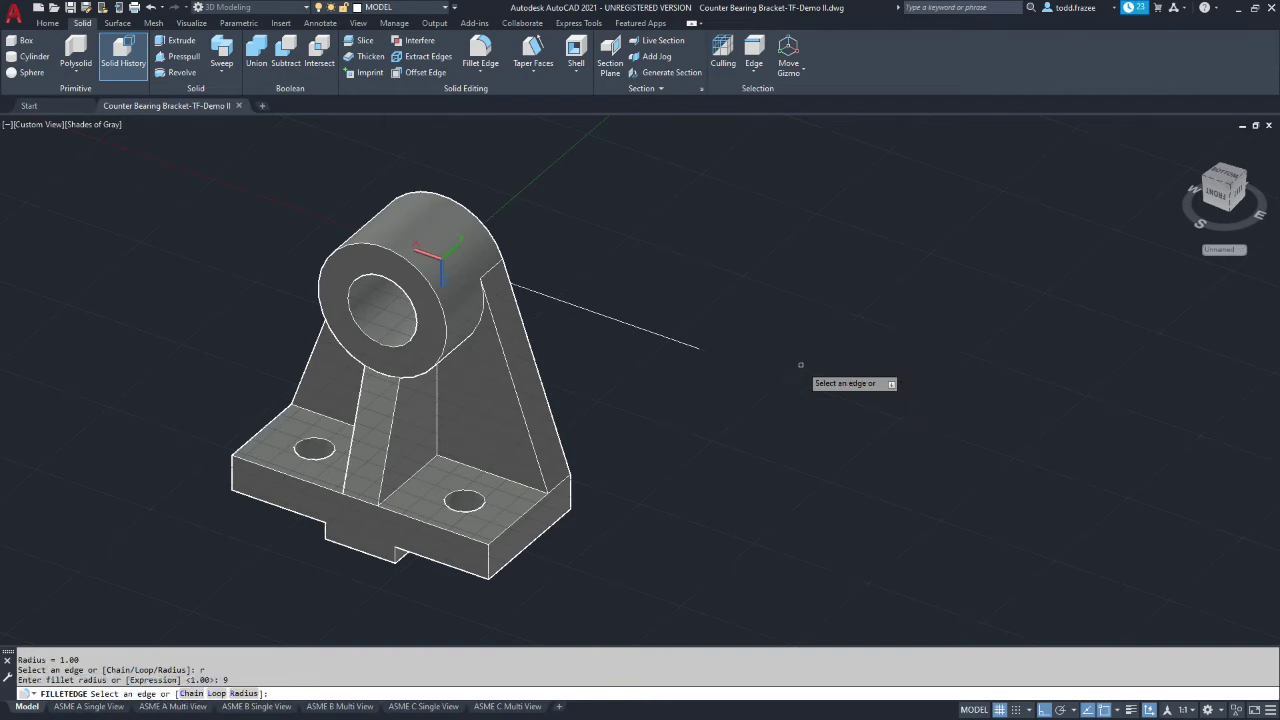
{"action": "left_click", "coordinate": [489, 566]}
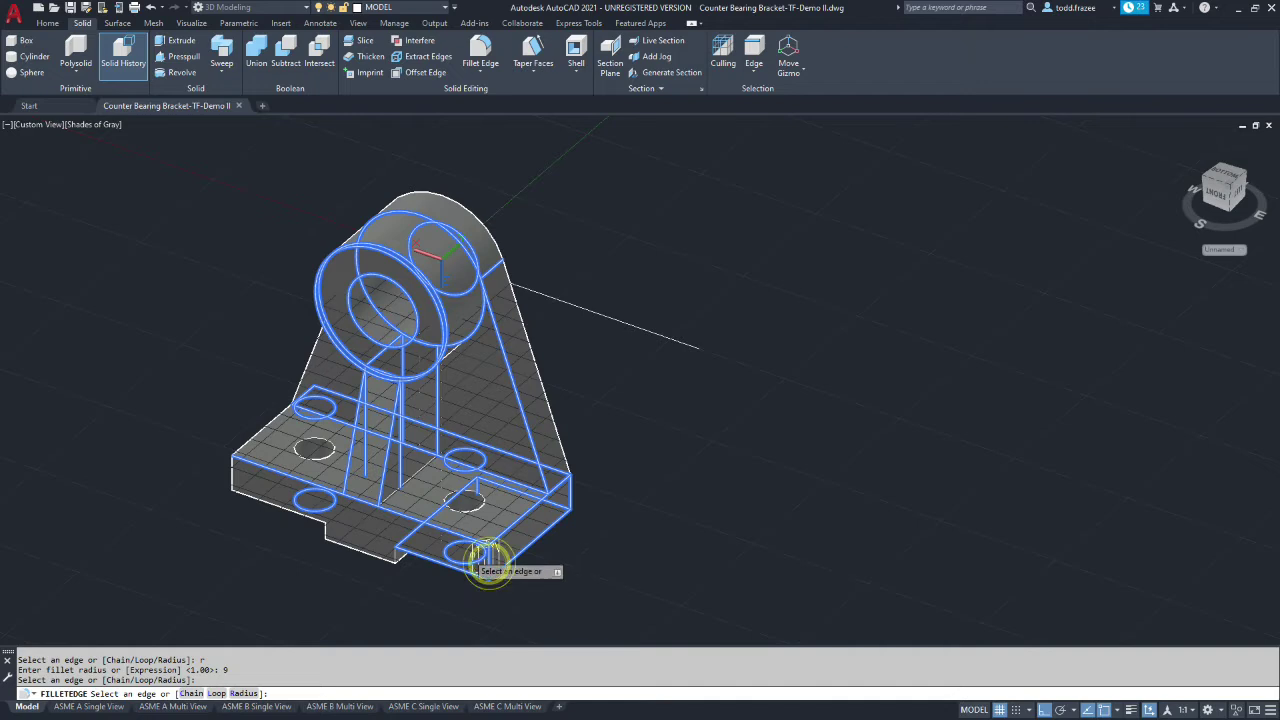
{"action": "left_click", "coordinate": [231, 471]}
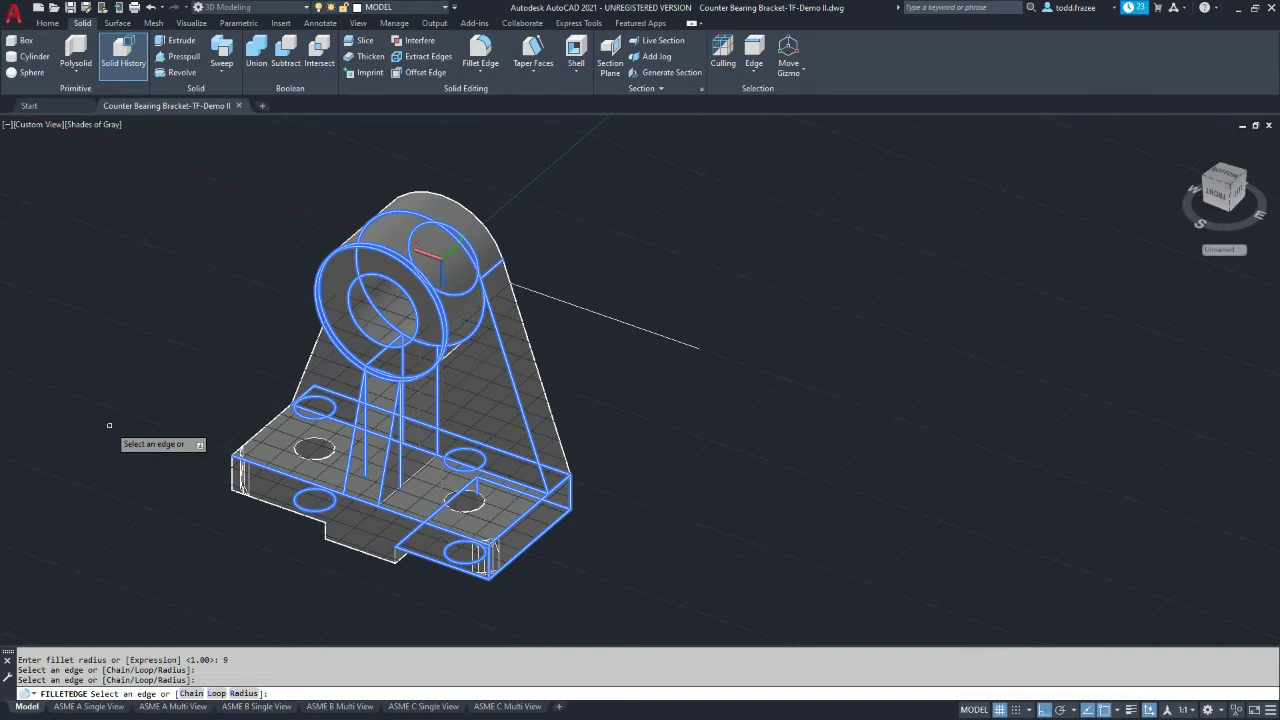
{"action": "key", "text": "Return"}
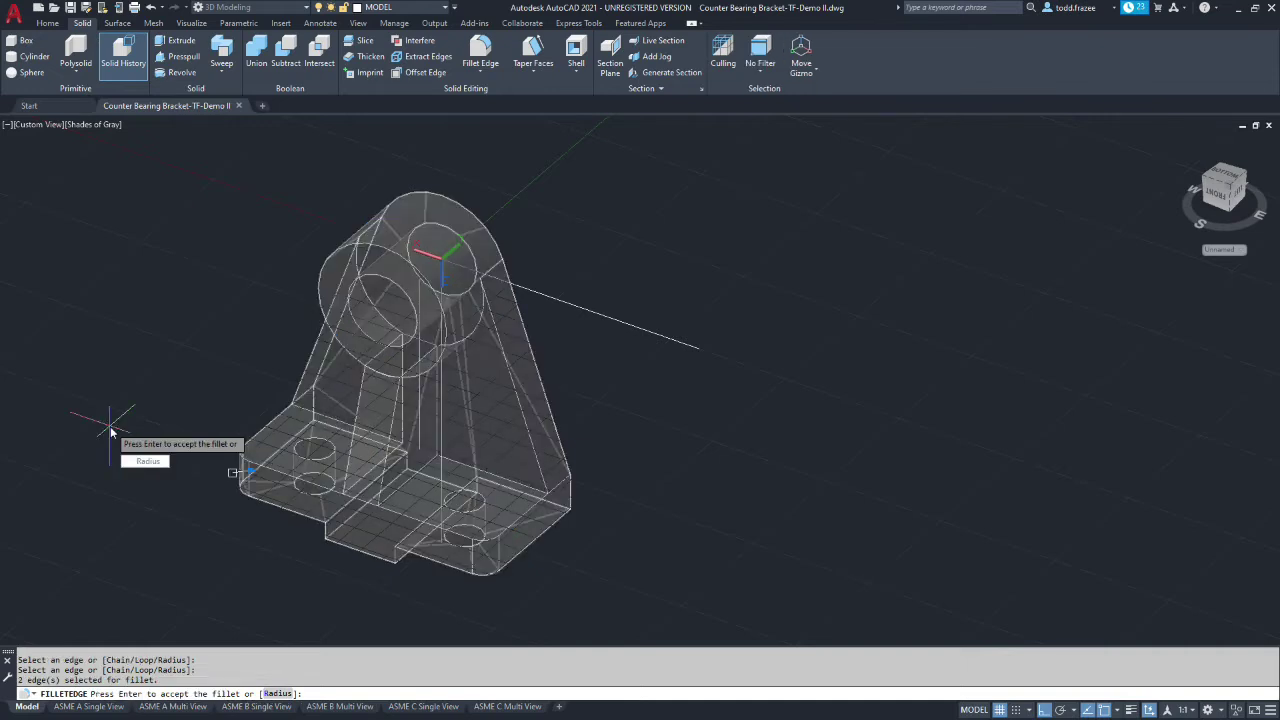
{"action": "key", "text": "Return"}
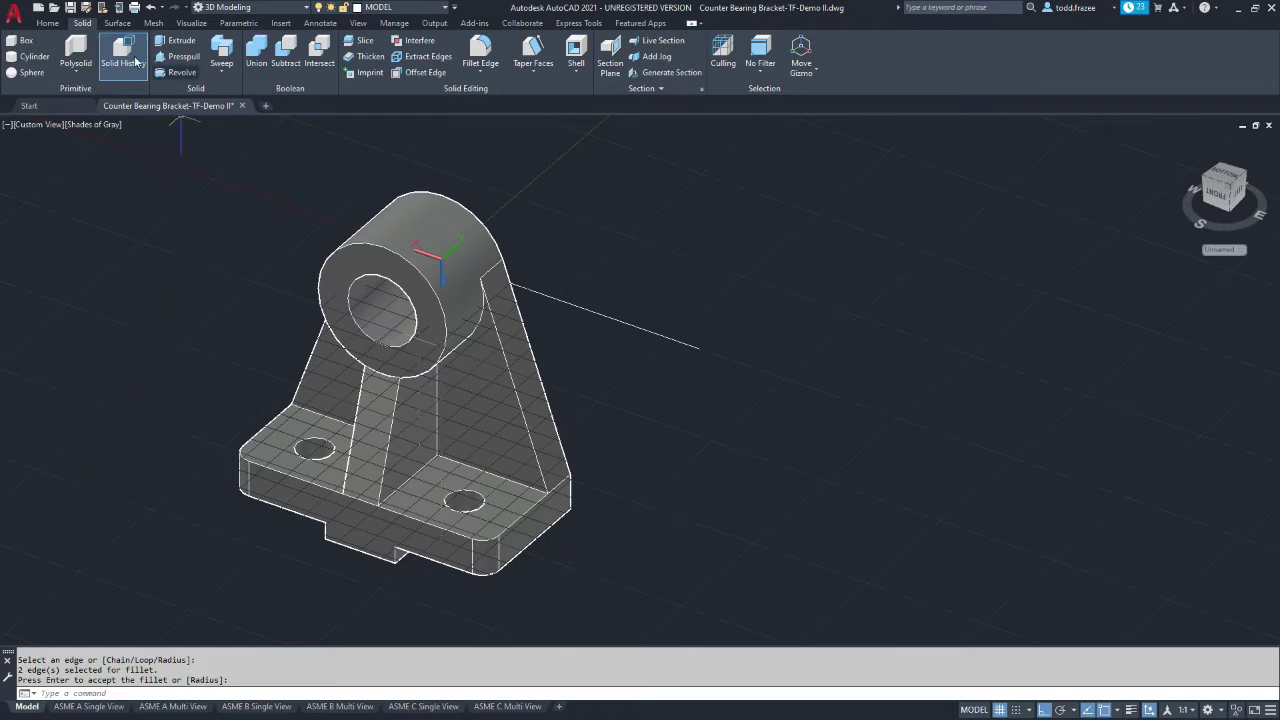
{"action": "left_click", "coordinate": [71, 8]}
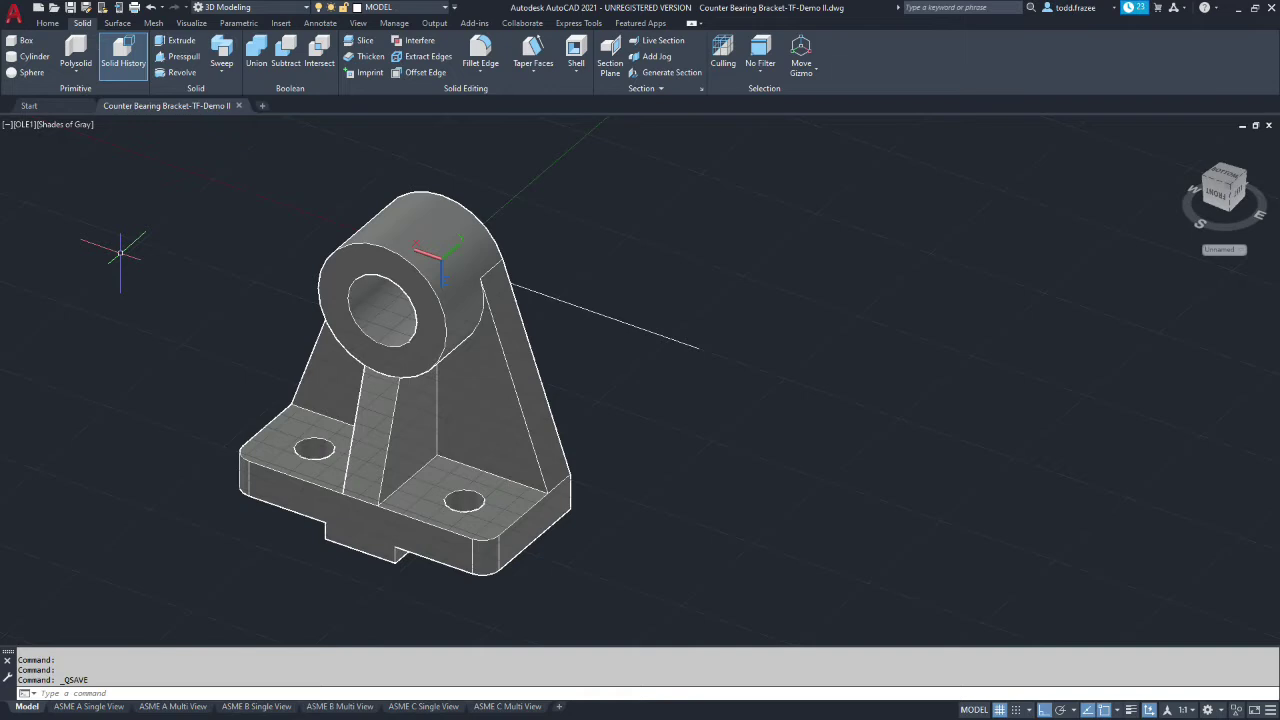
- Start an edge fillet of radius 3 and select one side's edges where the front rib meets the base and the cylinder
{"action": "middle_click_drag", "start_coordinate": [191, 427], "coordinate": [629, 349], "text": "shift"}
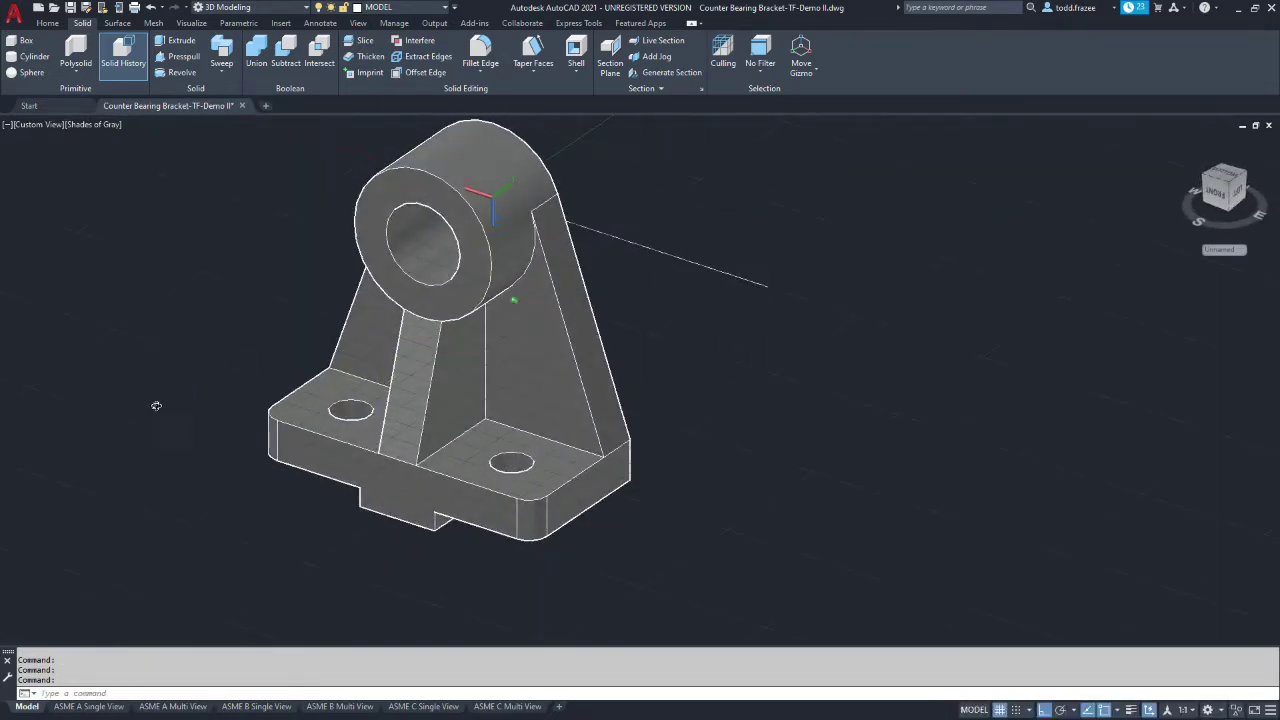
{"action": "middle_click_drag", "start_coordinate": [155, 405], "coordinate": [186, 237], "text": "shift"}
{"action": "middle_click_drag", "start_coordinate": [300, 523], "coordinate": [888, 450], "text": "shift"}
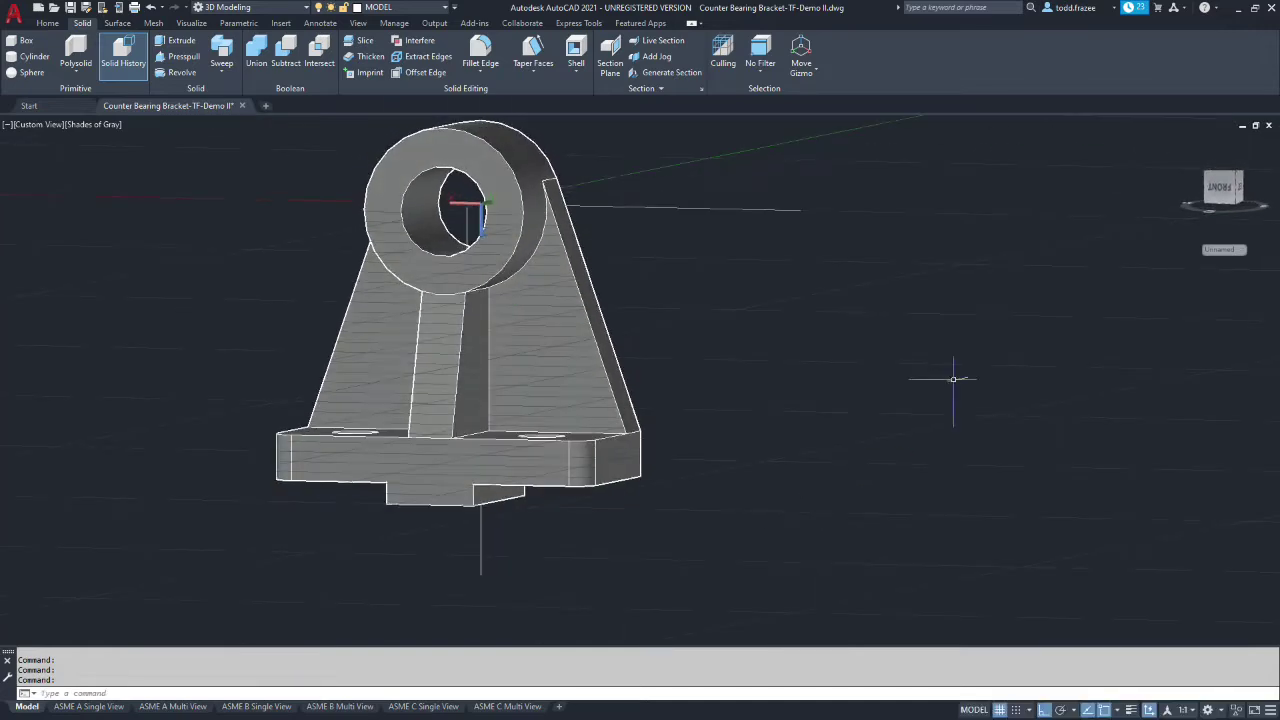
{"action": "middle_click_drag", "start_coordinate": [634, 191], "coordinate": [675, 228], "text": "shift"}
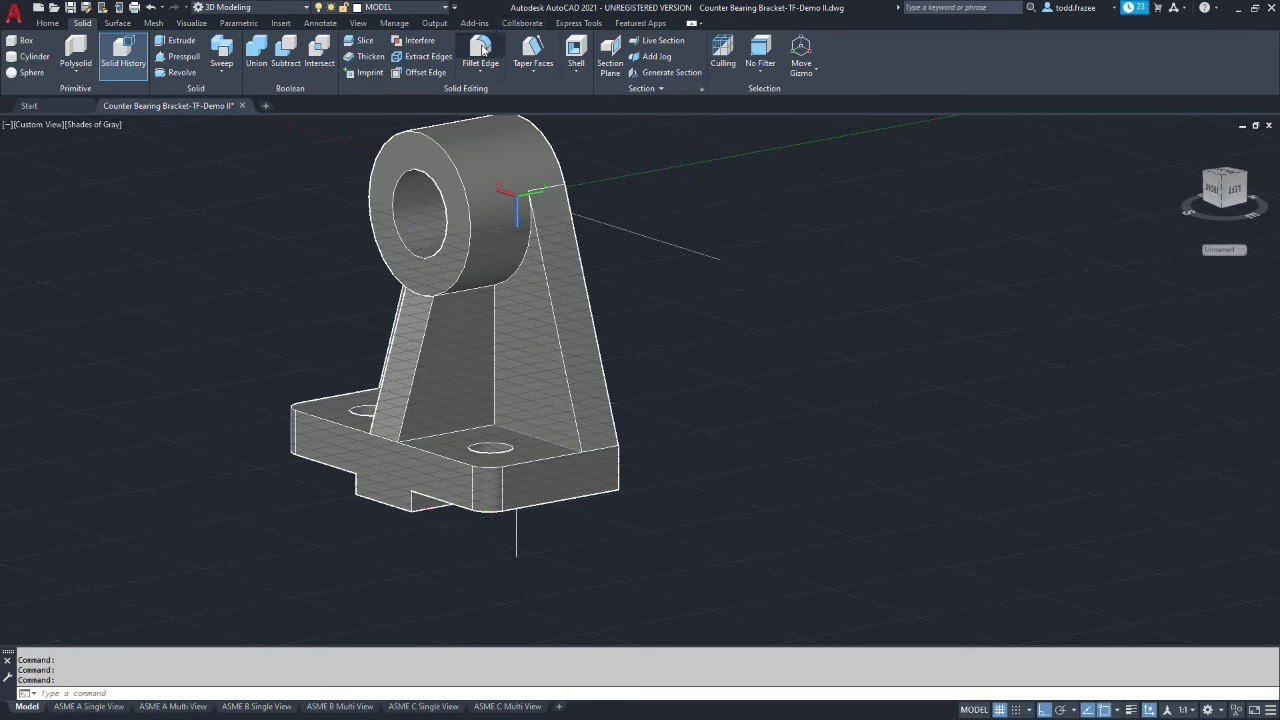
{"action": "left_click", "coordinate": [482, 50]}
{"action": "type", "text": "r"}
{"action": "key", "text": "Return"}
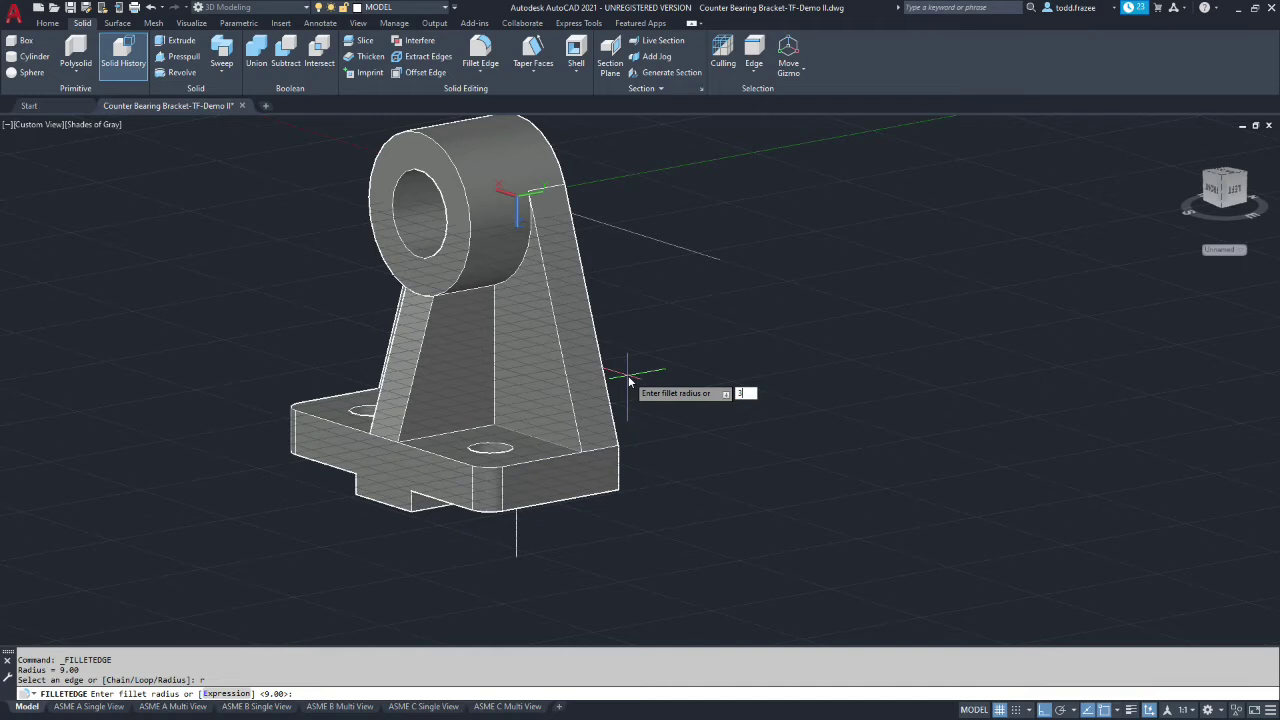
{"action": "key", "text": "Return"}
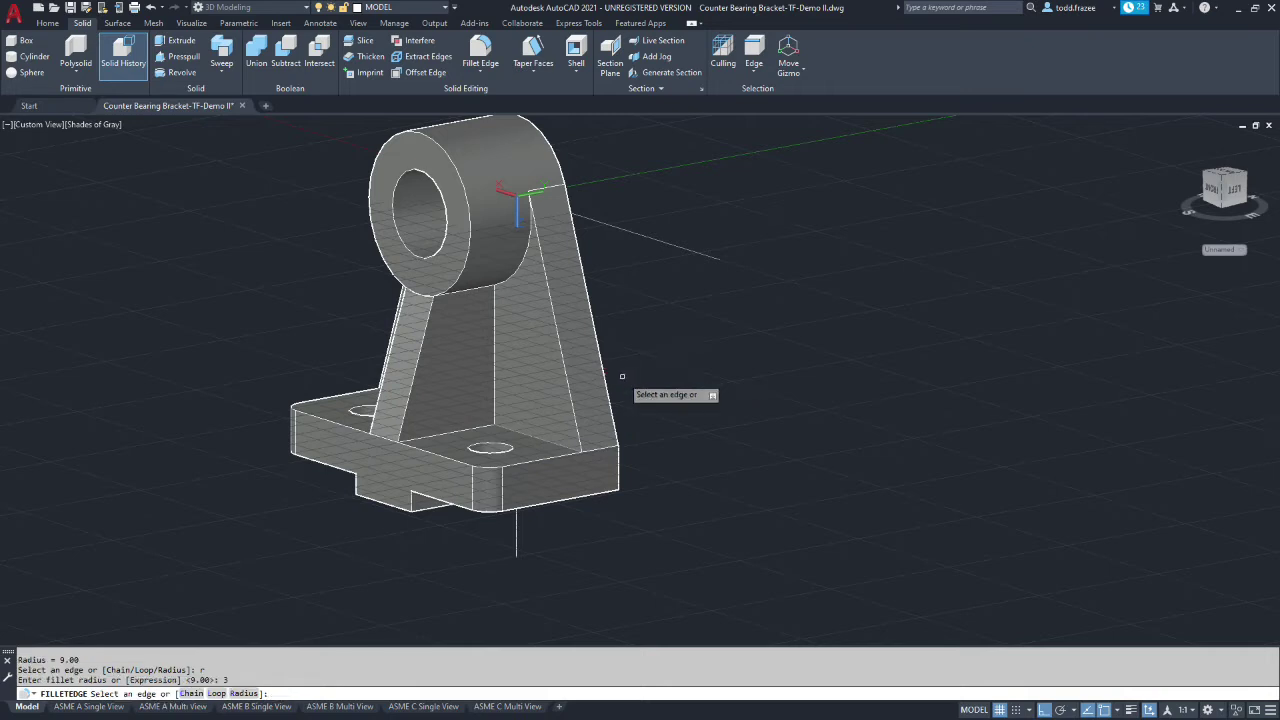
{"action": "left_click", "coordinate": [472, 430]}
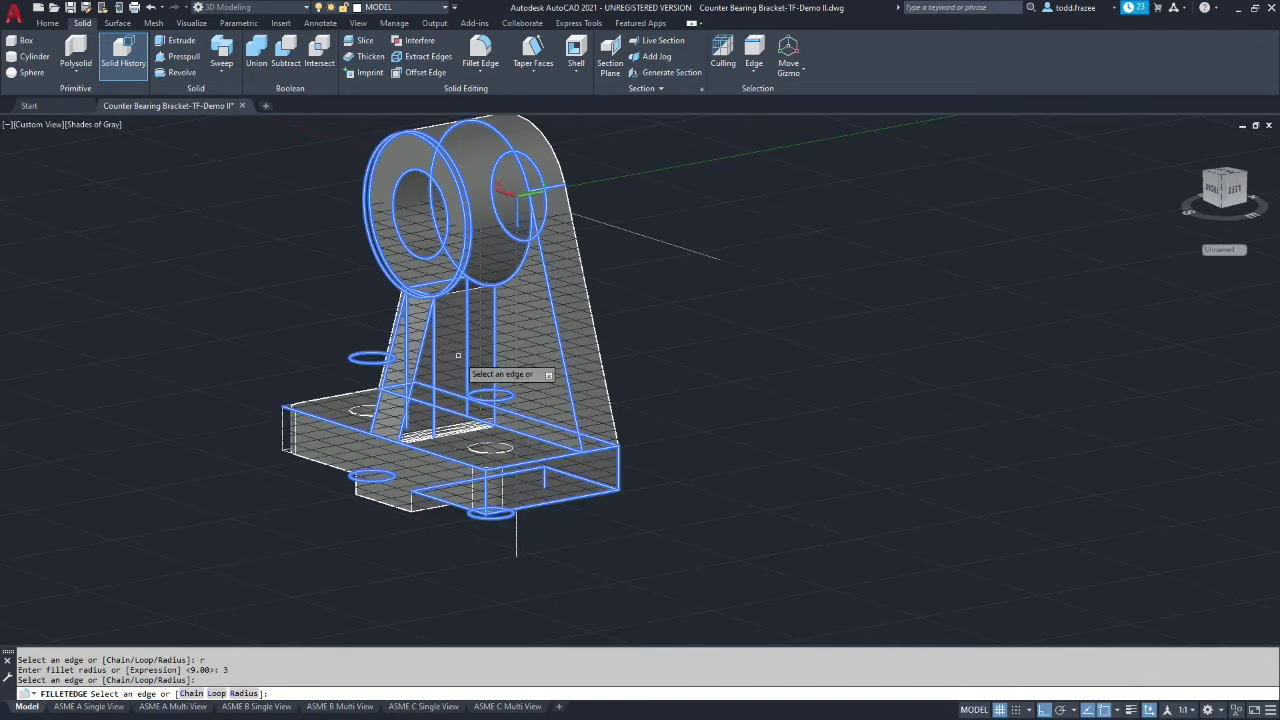
{"action": "left_click", "coordinate": [503, 389]}
{"action": "middle_click_drag", "start_coordinate": [503, 389], "coordinate": [560, 385], "text": "shift"}
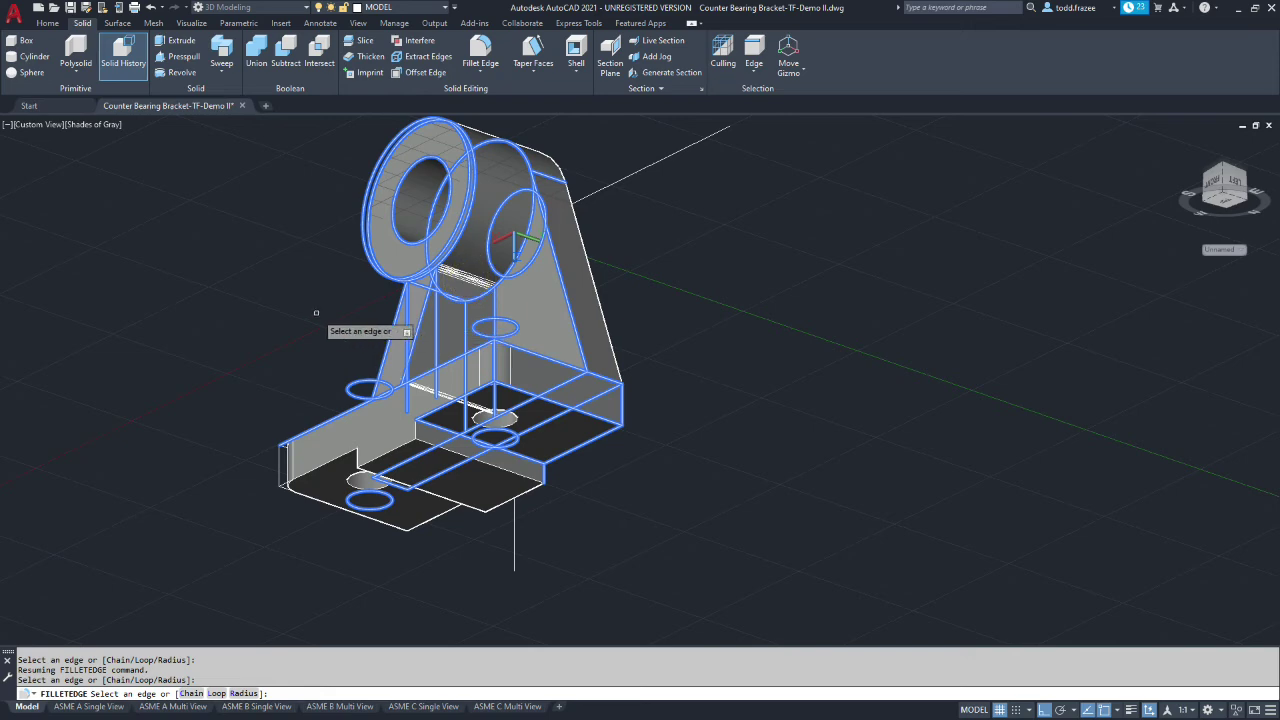
- Add the matching base and cylinder edges on the rib's other side, apply the fillet and save the drawing
{"action": "middle_click_drag", "start_coordinate": [286, 302], "coordinate": [495, 432], "text": "shift"}
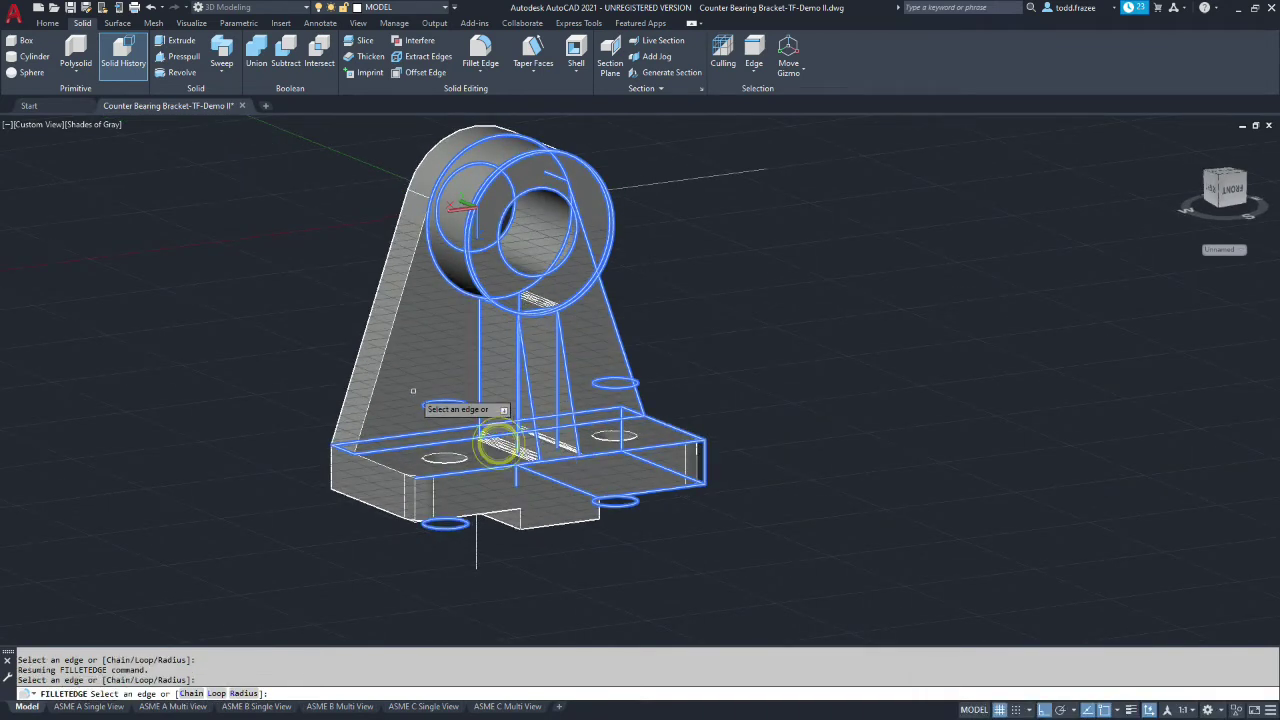
{"action": "middle_click_drag", "start_coordinate": [243, 400], "coordinate": [252, 362], "text": "shift"}
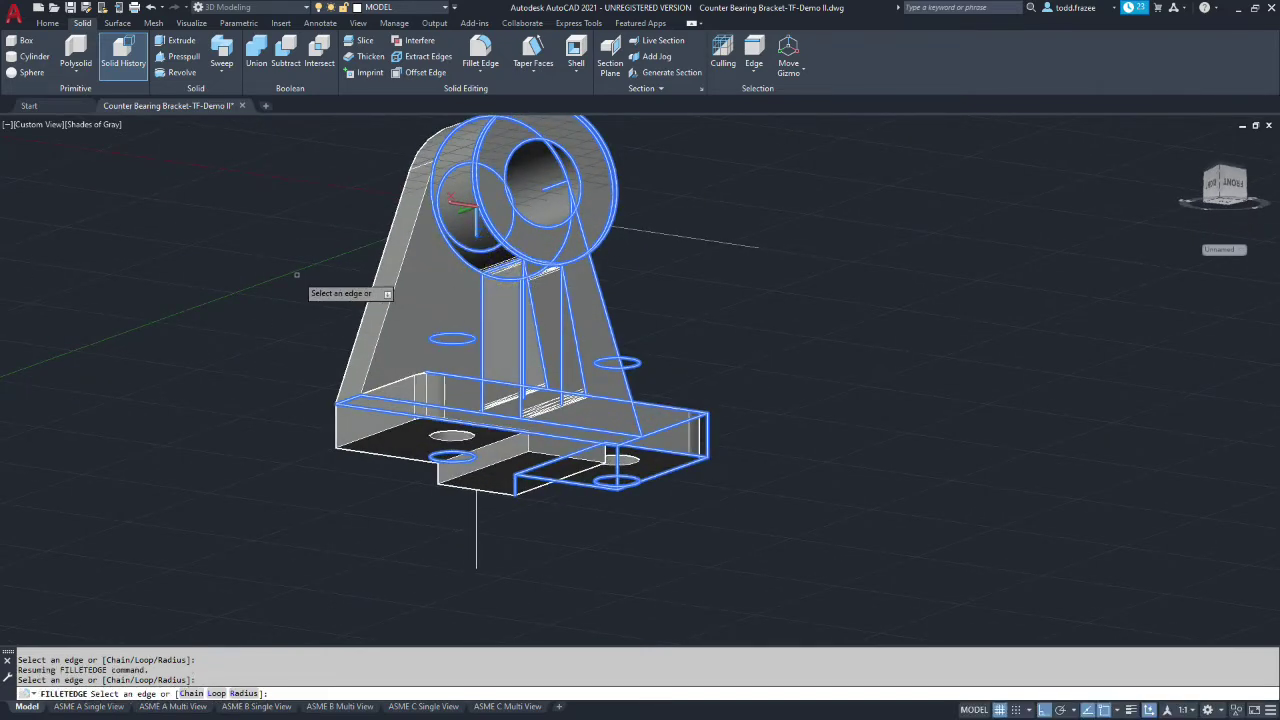
{"action": "key", "text": "Return"}
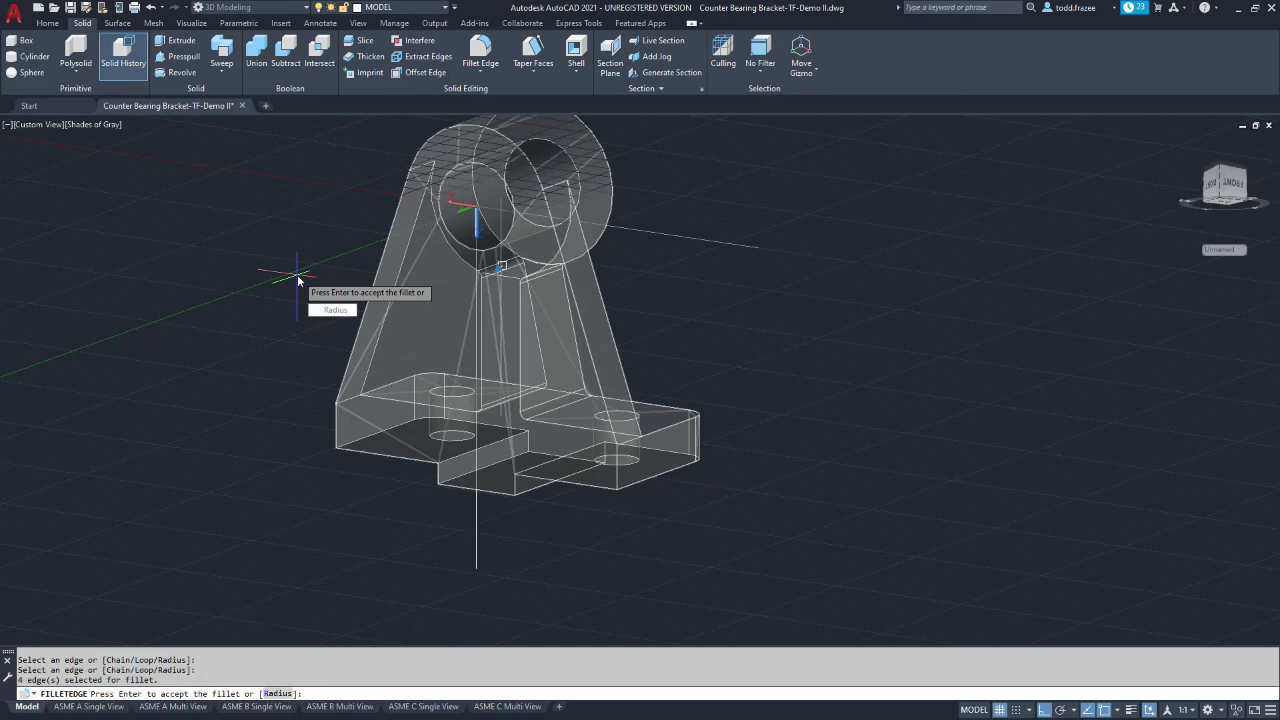
{"action": "key", "text": "Return"}
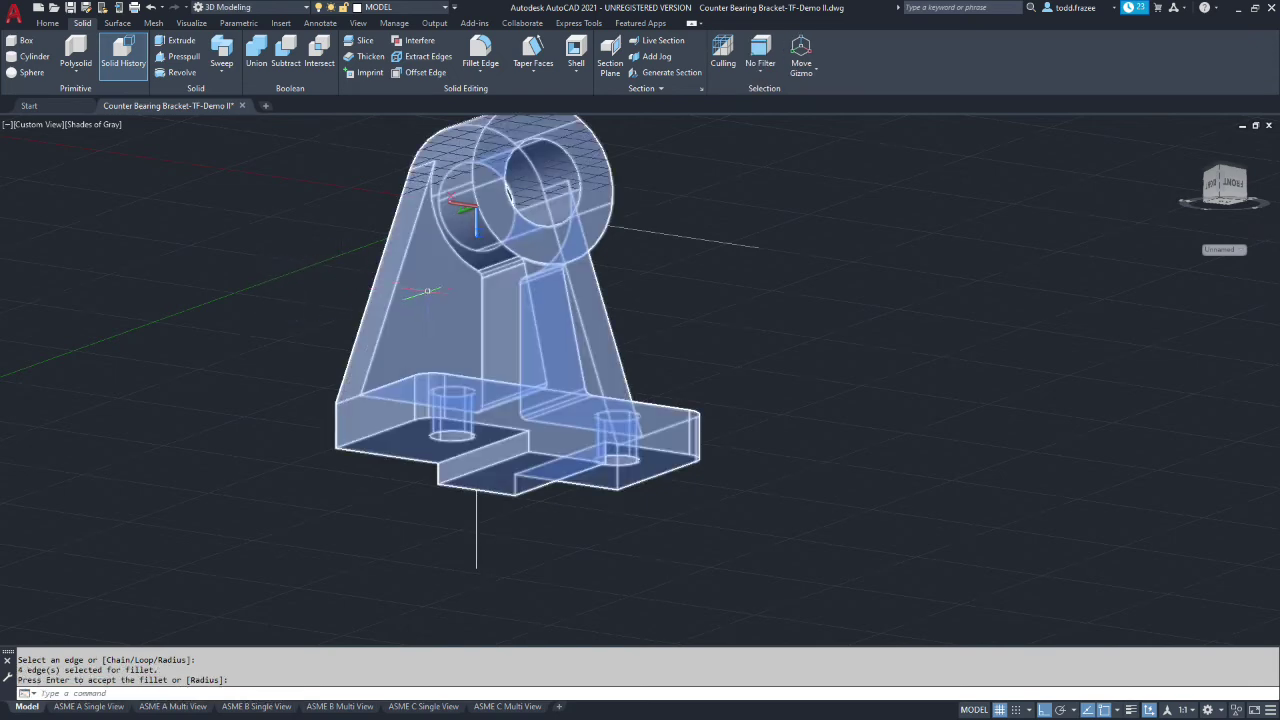
{"action": "middle_click_drag", "start_coordinate": [422, 288], "coordinate": [240, 340], "text": "shift"}
{"action": "scroll", "coordinate": [240, 340], "scroll_direction": "up", "scroll_amount": 3}
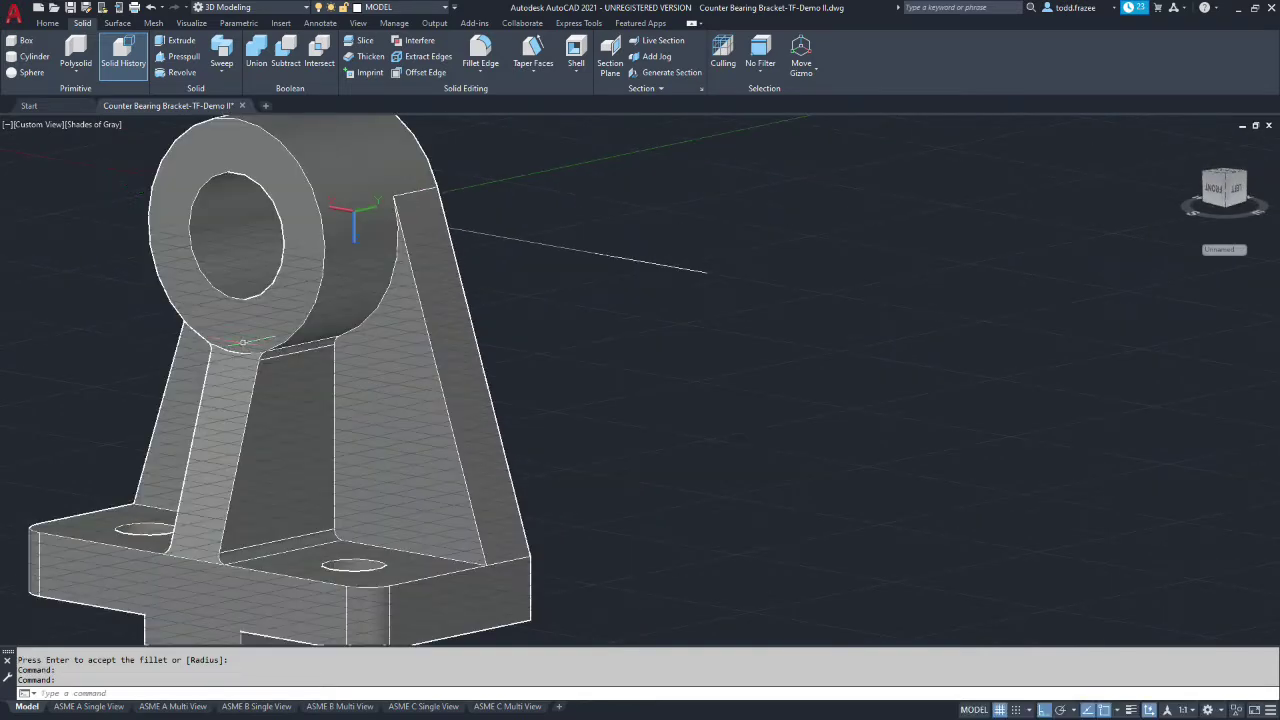
{"action": "left_click", "coordinate": [71, 8]}
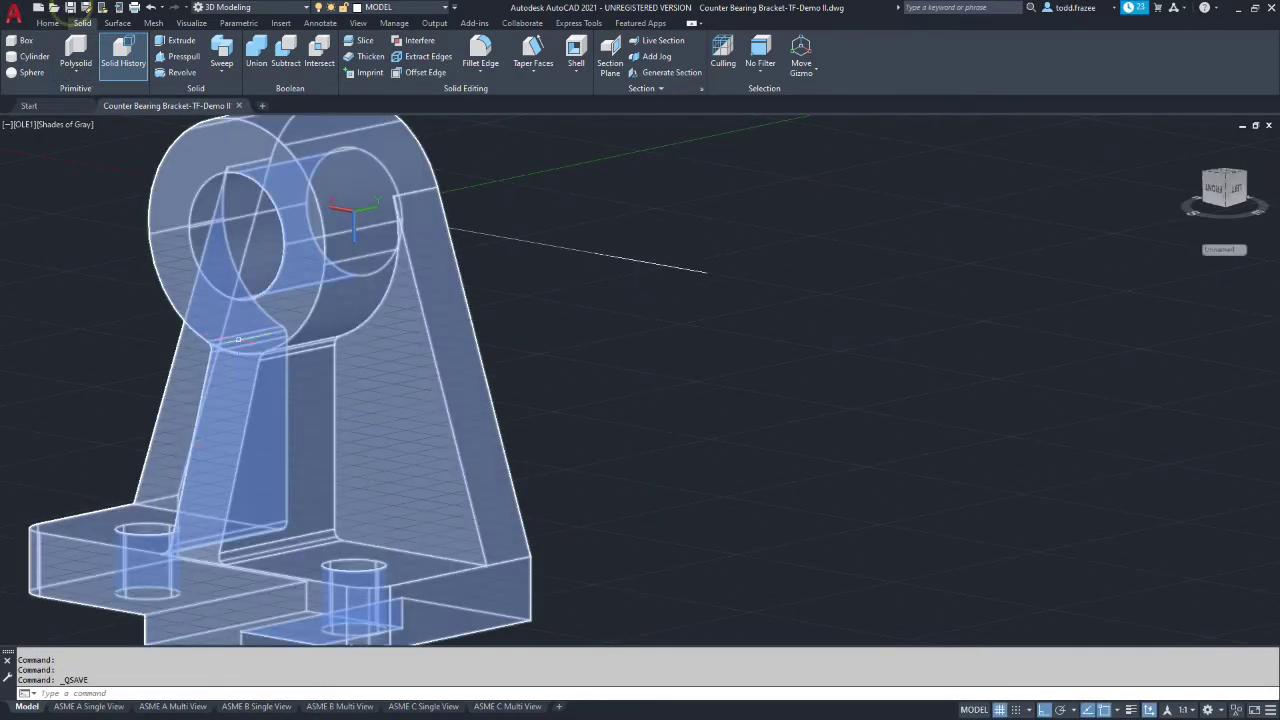
- Start an edge fillet and select the cylinder-to-web arc, the short upper fillet end edge and the vertical rib-to-web edge on one side
{"action": "scroll", "coordinate": [548, 383], "scroll_direction": "up", "scroll_amount": 3}
{"action": "scroll", "coordinate": [467, 381], "scroll_direction": "down", "scroll_amount": 4}
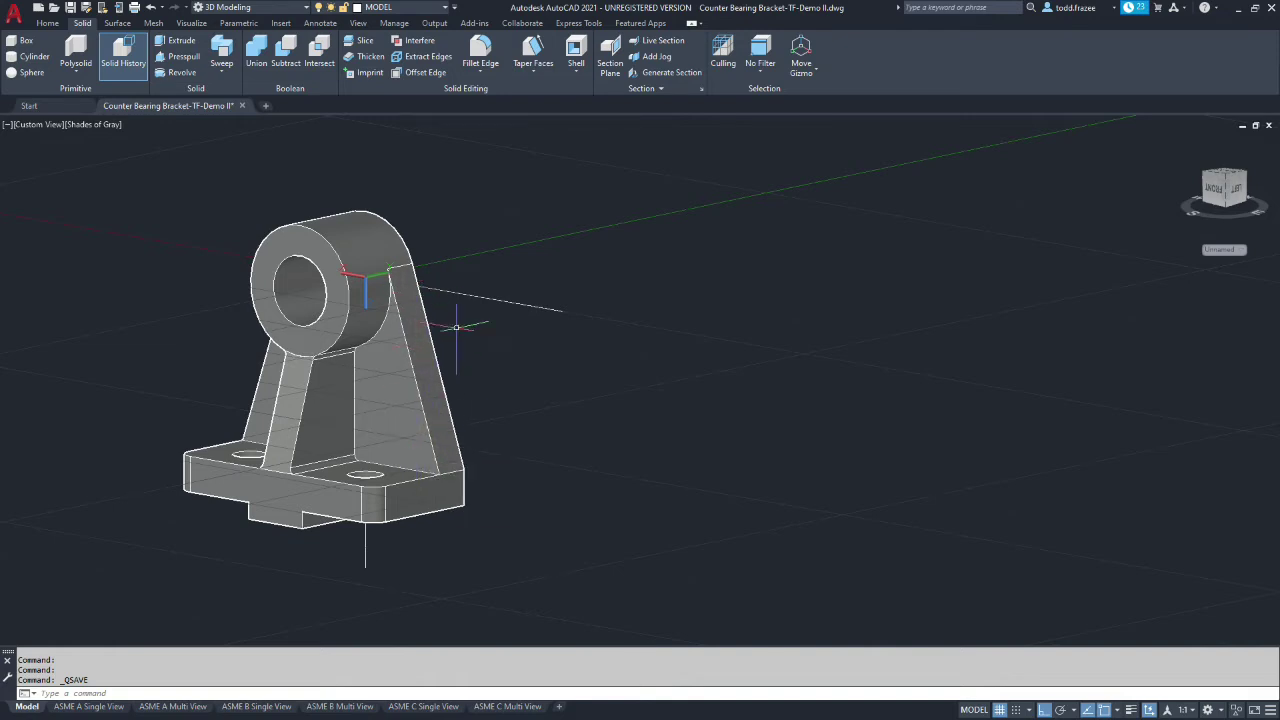
{"action": "left_click", "coordinate": [480, 50]}
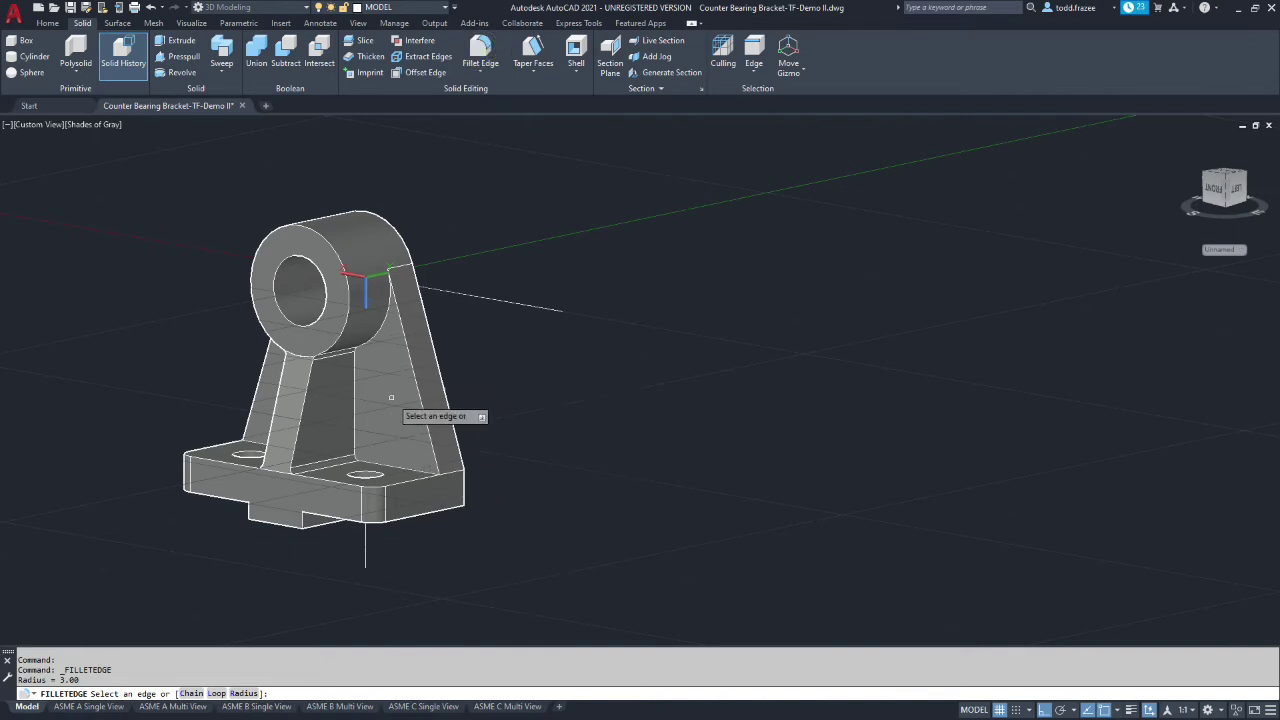
{"action": "scroll", "coordinate": [391, 398], "scroll_direction": "down", "scroll_amount": 4}
{"action": "scroll", "coordinate": [391, 398], "scroll_direction": "up", "scroll_amount": 6}
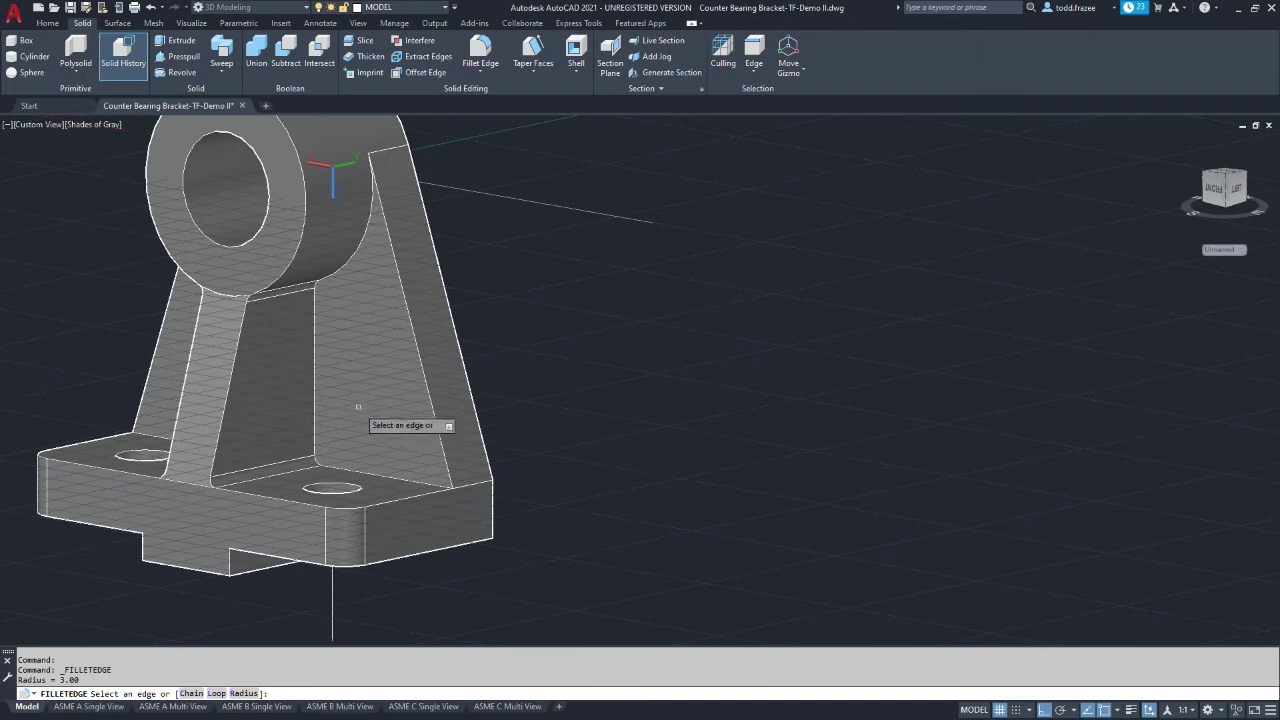
{"action": "middle_click_drag", "start_coordinate": [372, 410], "coordinate": [388, 305], "text": "shift"}
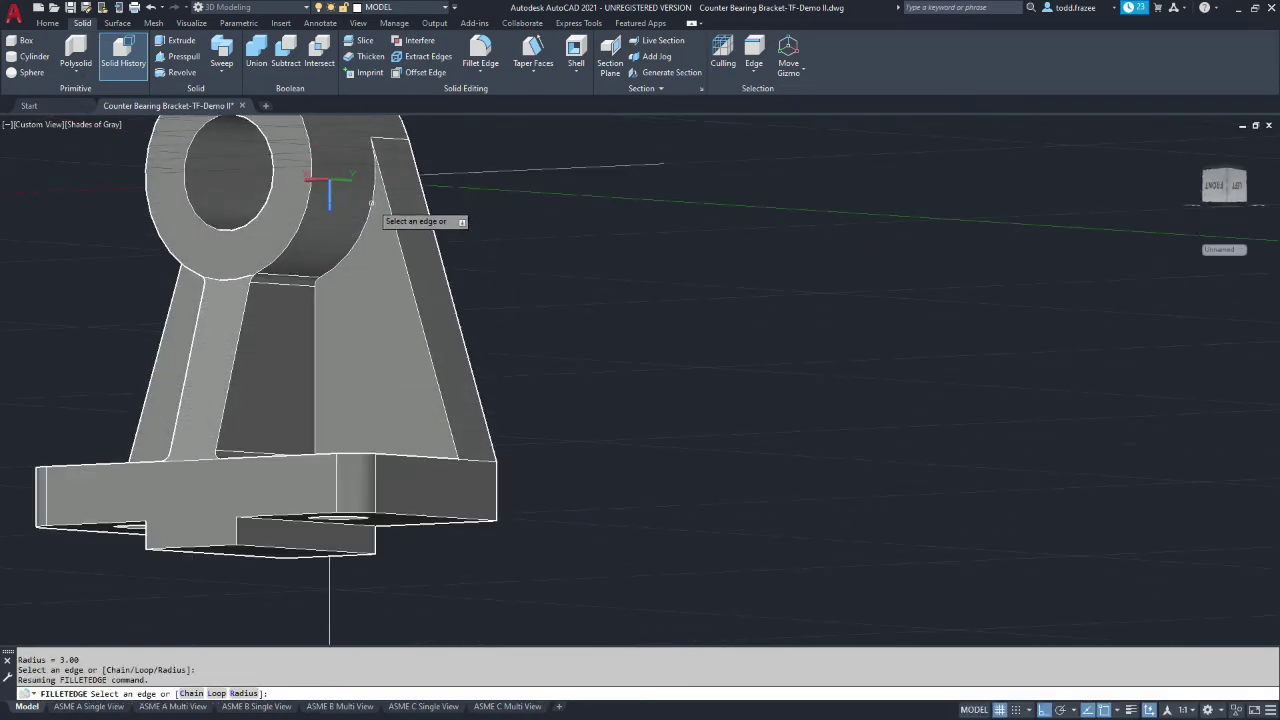
{"action": "left_click", "coordinate": [372, 203]}
{"action": "scroll", "coordinate": [300, 285], "scroll_direction": "down", "scroll_amount": 3}
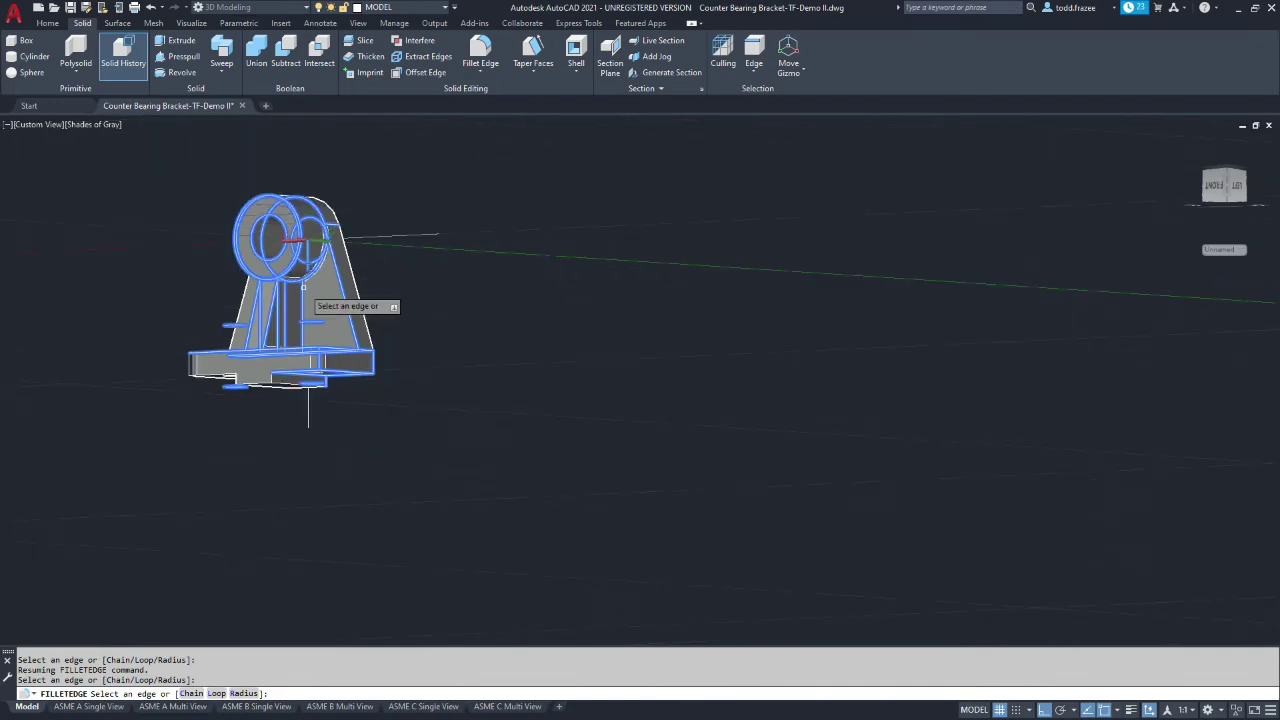
{"action": "scroll", "coordinate": [303, 290], "scroll_direction": "up", "scroll_amount": 8}
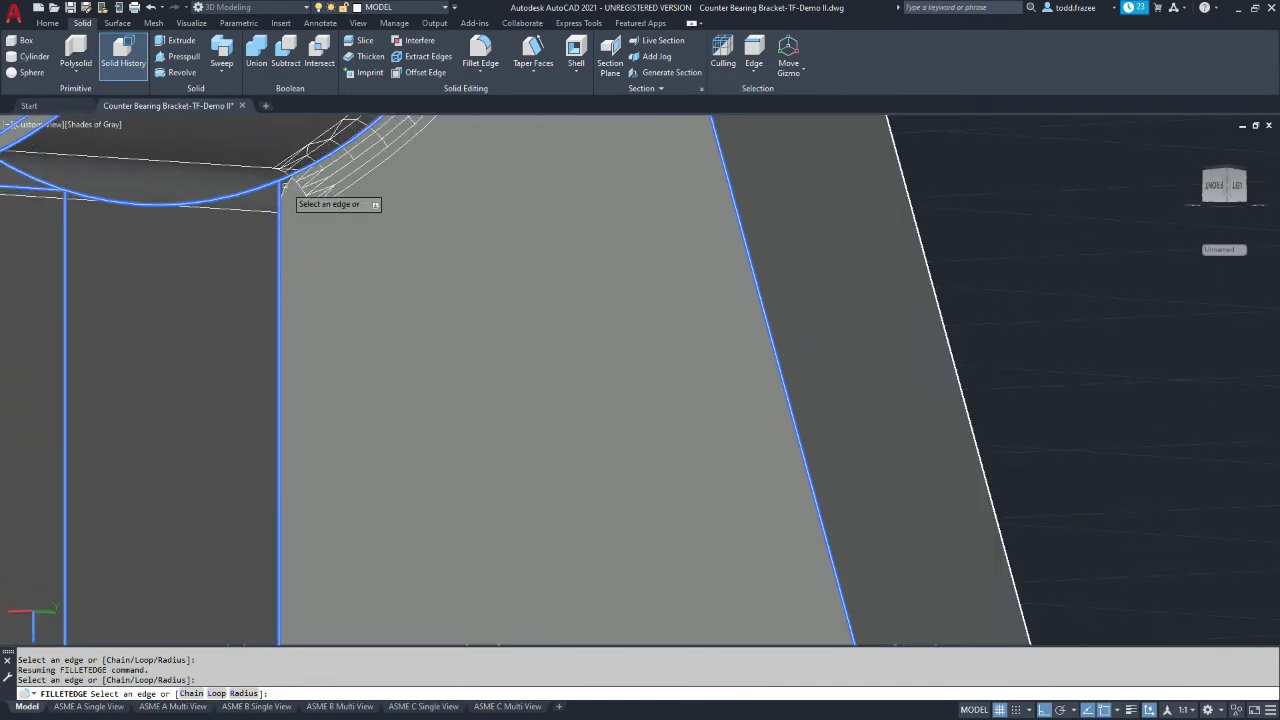
{"action": "left_click", "coordinate": [283, 188]}
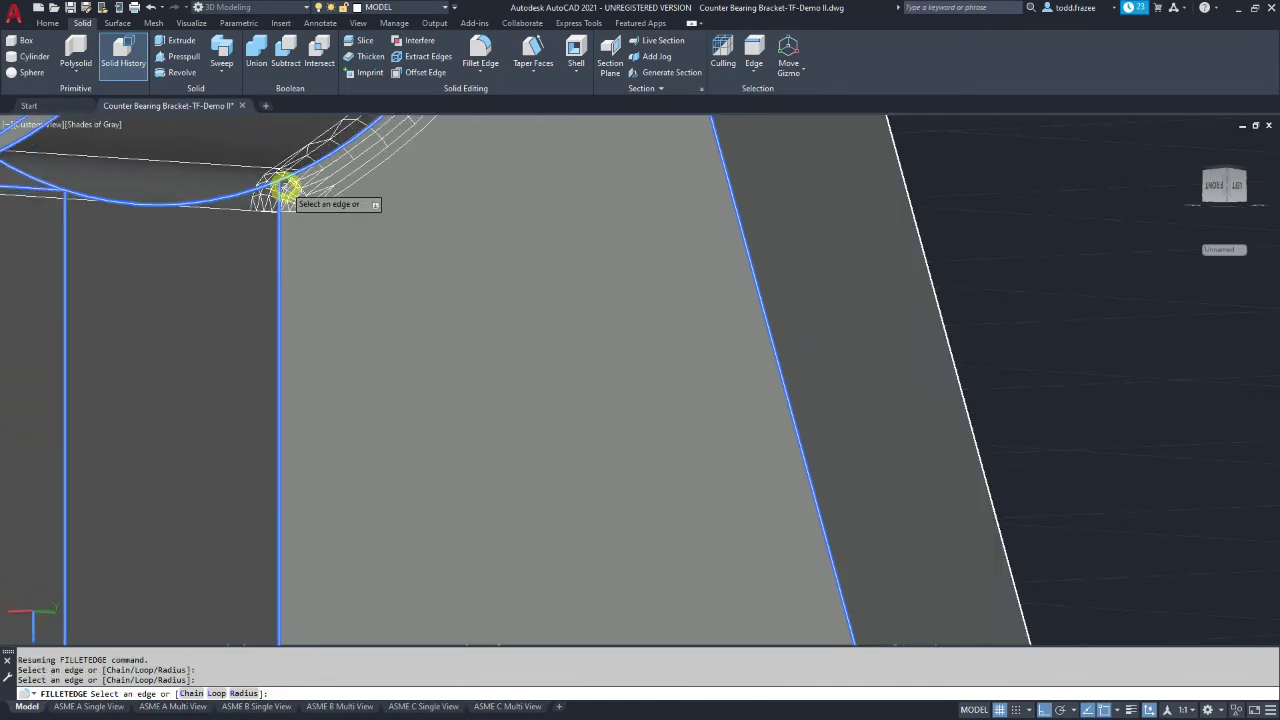
{"action": "left_click", "coordinate": [278, 240]}
- Add the short base fillet end edge at the rib-web corner and the web-to-base edge to the fillet selection
{"action": "scroll", "coordinate": [294, 271], "scroll_direction": "down", "scroll_amount": 5}
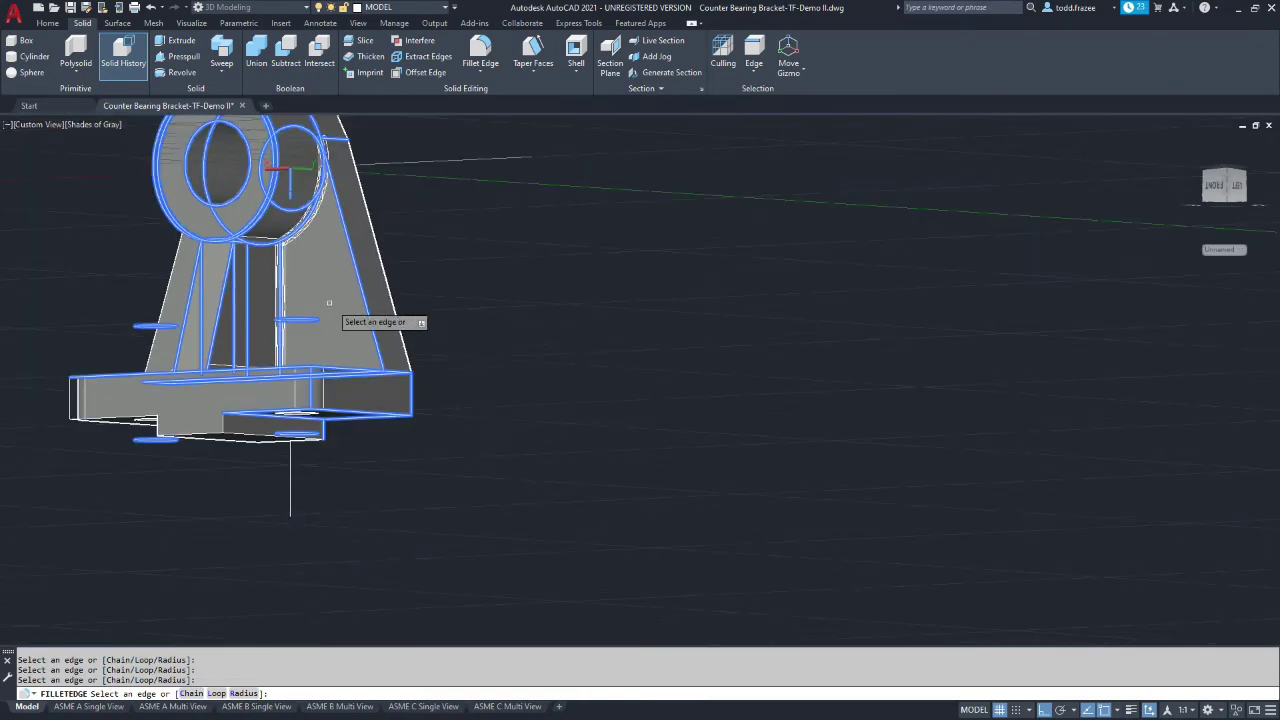
{"action": "middle_click_drag", "start_coordinate": [371, 333], "coordinate": [299, 372], "text": "shift"}
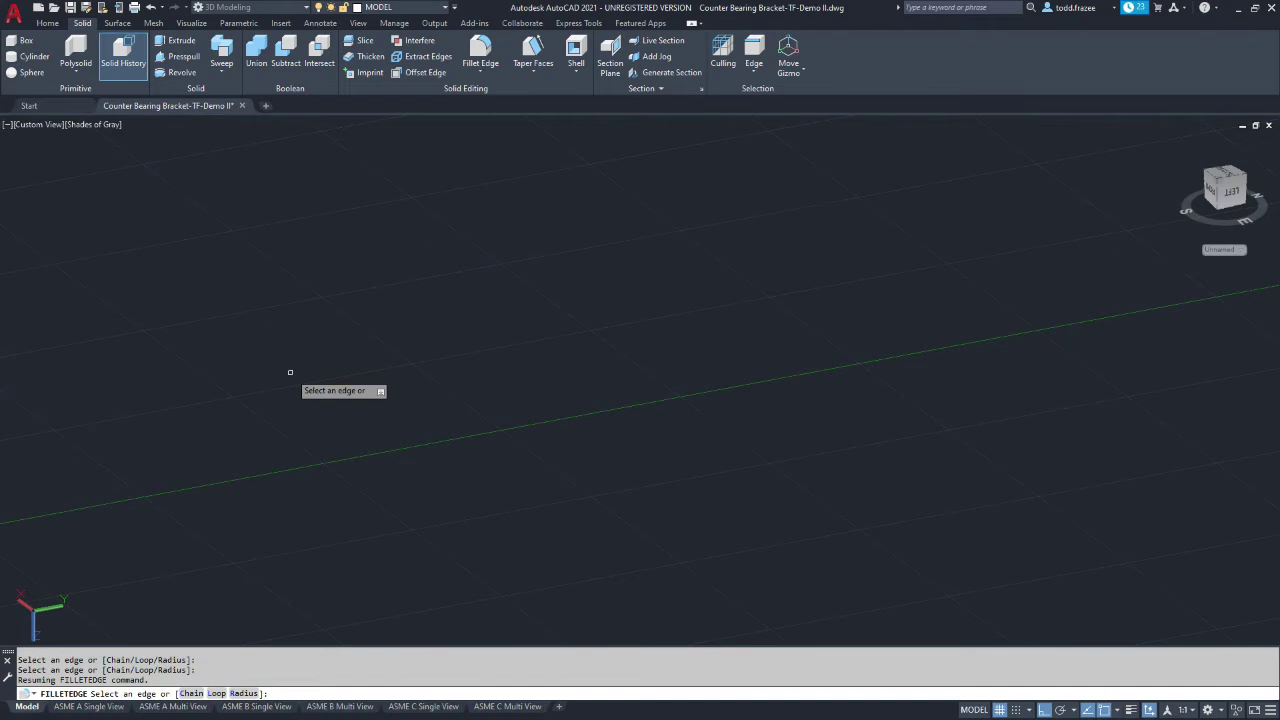
{"action": "scroll", "coordinate": [284, 356], "scroll_direction": "down", "scroll_amount": 5}
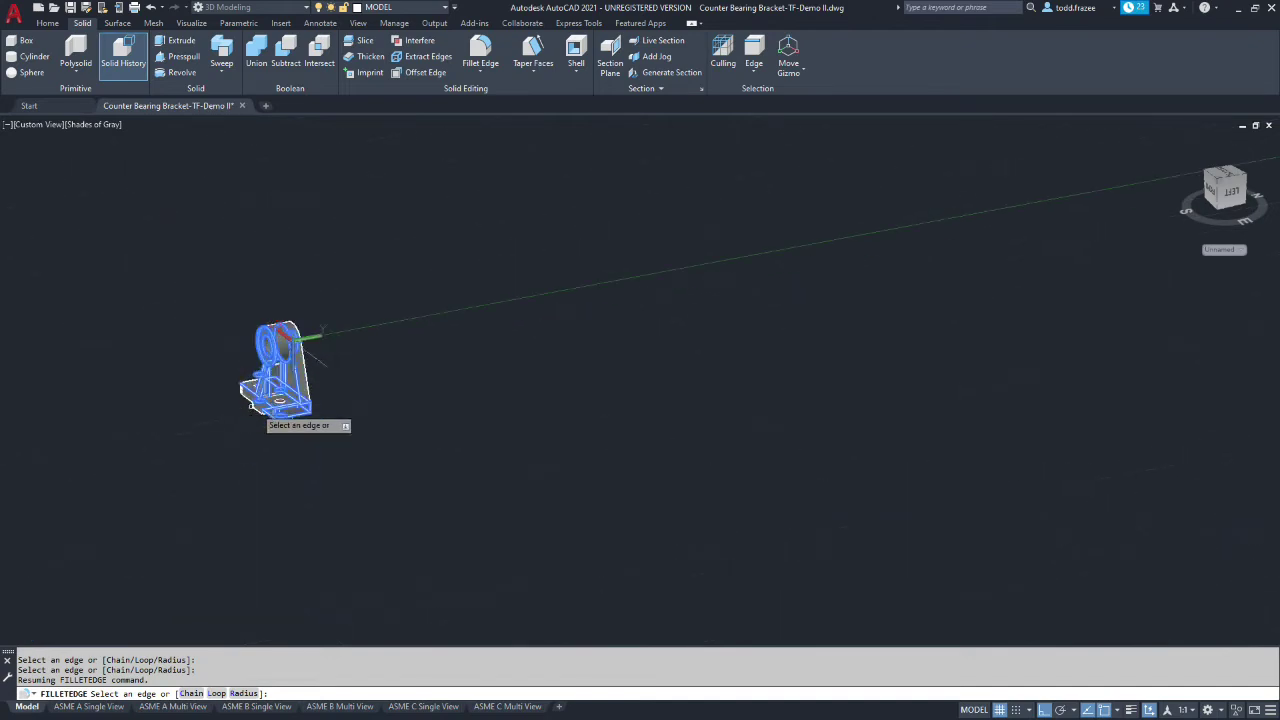
{"action": "scroll", "coordinate": [239, 404], "scroll_direction": "up", "scroll_amount": 10}
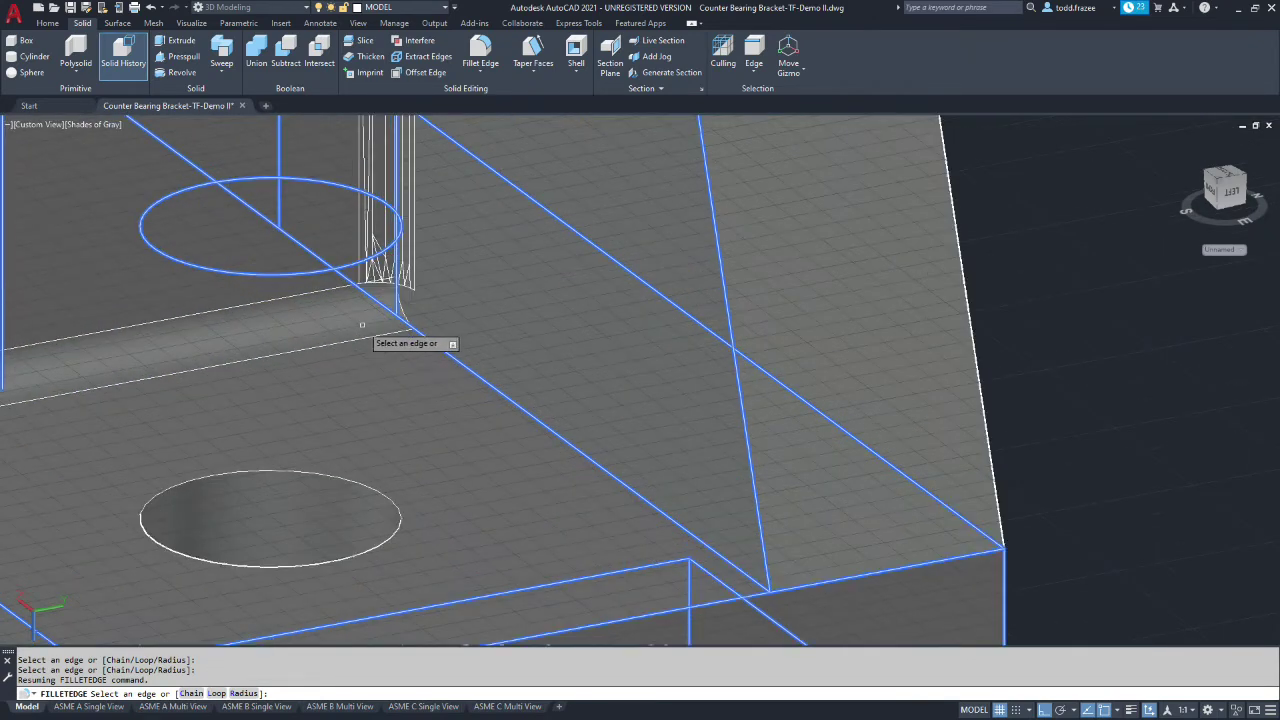
{"action": "scroll", "coordinate": [361, 325], "scroll_direction": "up", "scroll_amount": 3}
{"action": "left_click", "coordinate": [432, 322]}
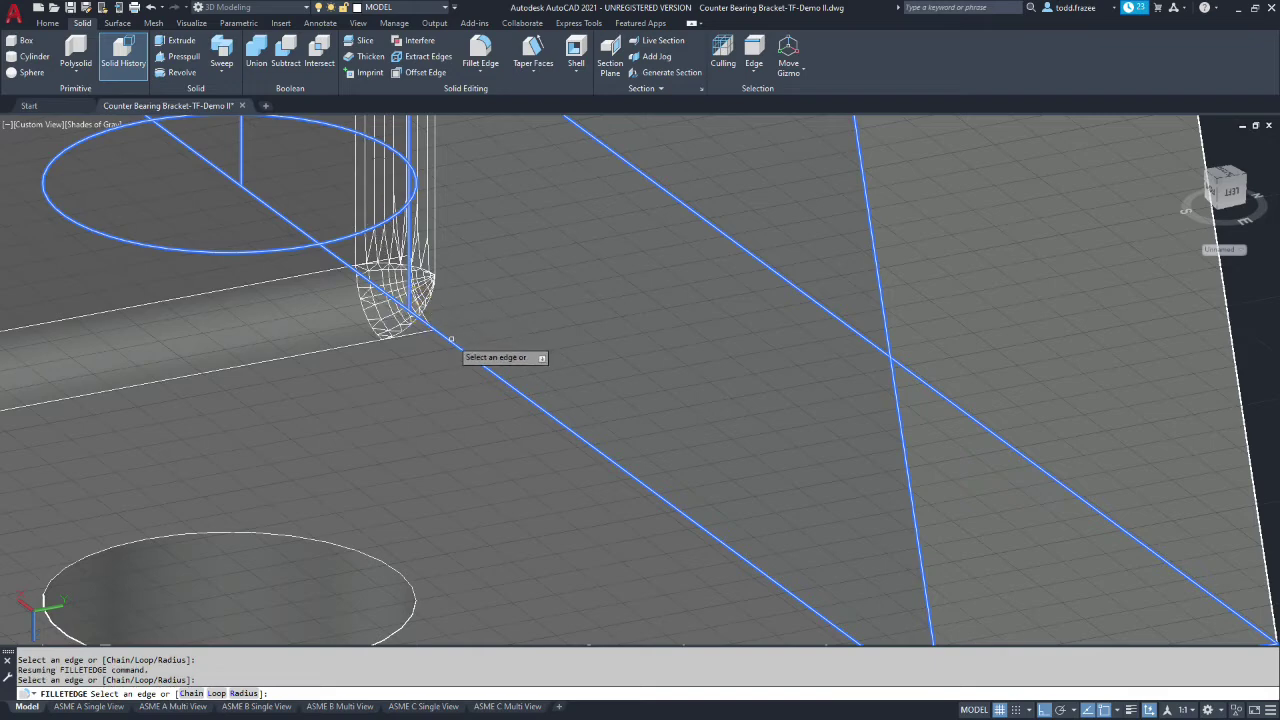
{"action": "left_click", "coordinate": [449, 340]}
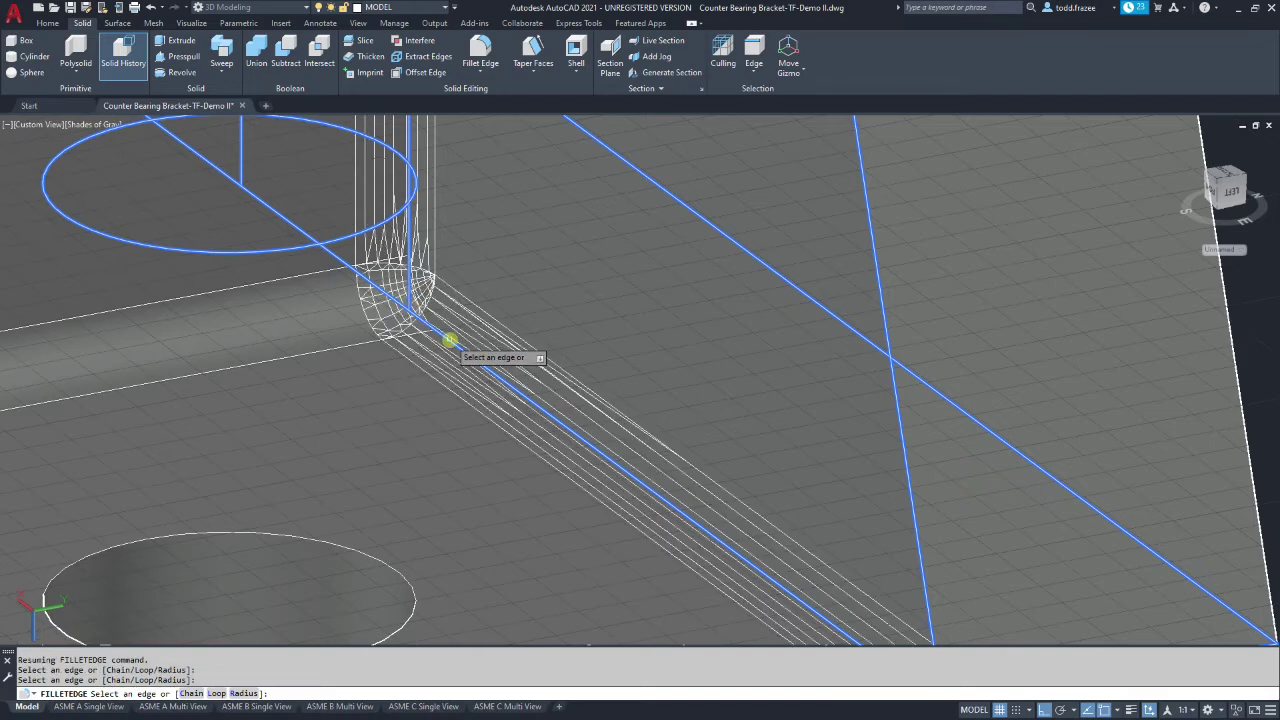
- Add the web's sloped front edge on the same side, apply the fillet and save the drawing
{"action": "scroll", "coordinate": [475, 354], "scroll_direction": "down", "scroll_amount": 3}
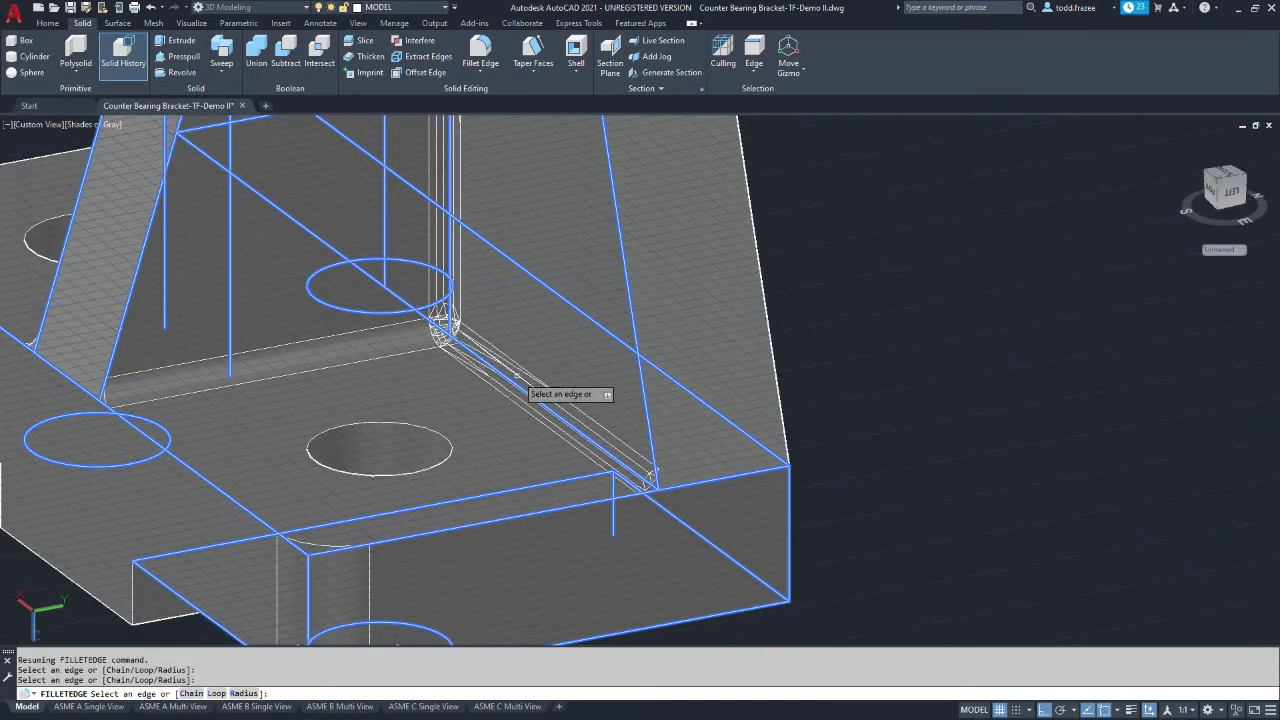
{"action": "left_click", "coordinate": [645, 400]}
{"action": "scroll", "coordinate": [645, 405], "scroll_direction": "down", "scroll_amount": 5}
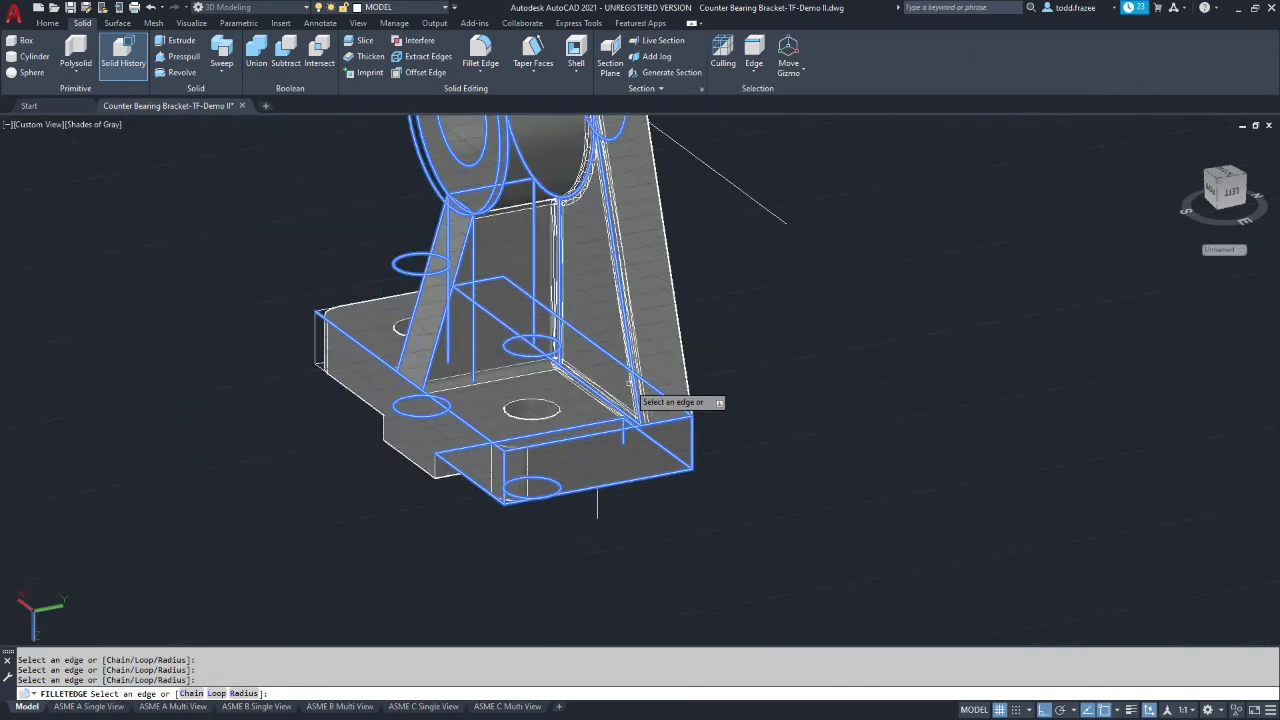
{"action": "scroll", "coordinate": [618, 198], "scroll_direction": "up", "scroll_amount": 5}
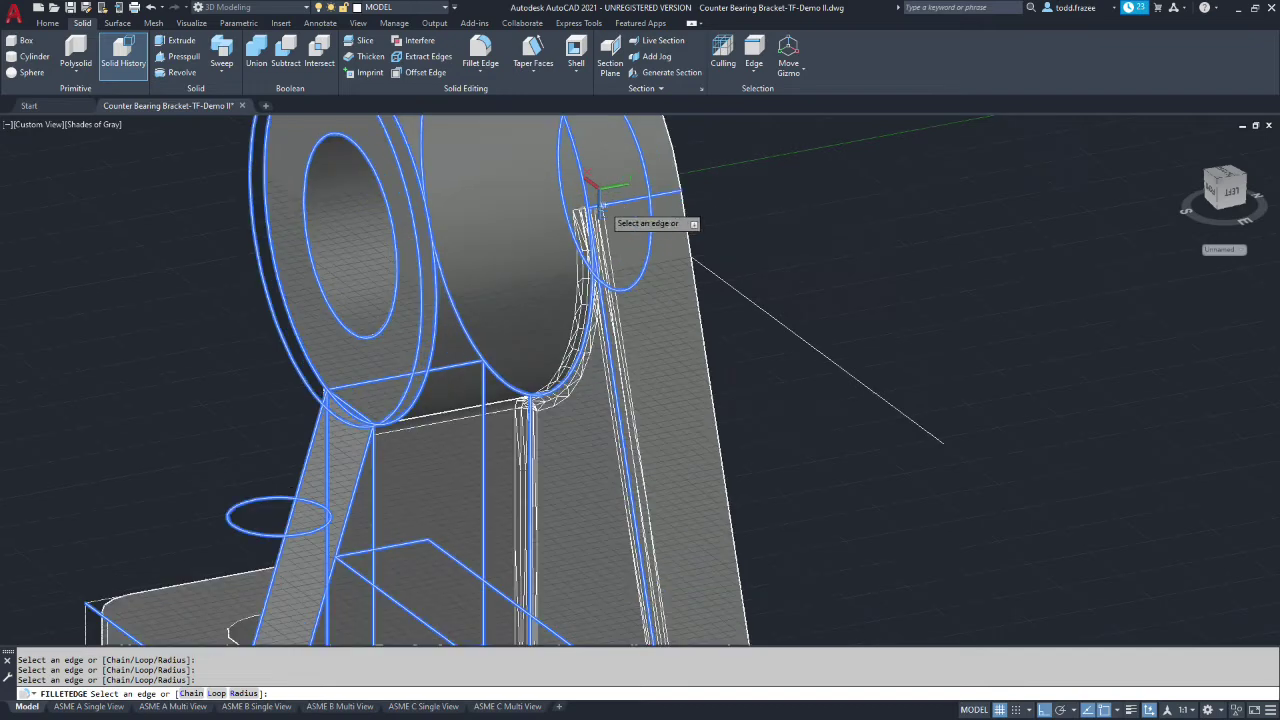
{"action": "scroll", "coordinate": [585, 220], "scroll_direction": "down", "scroll_amount": 5}
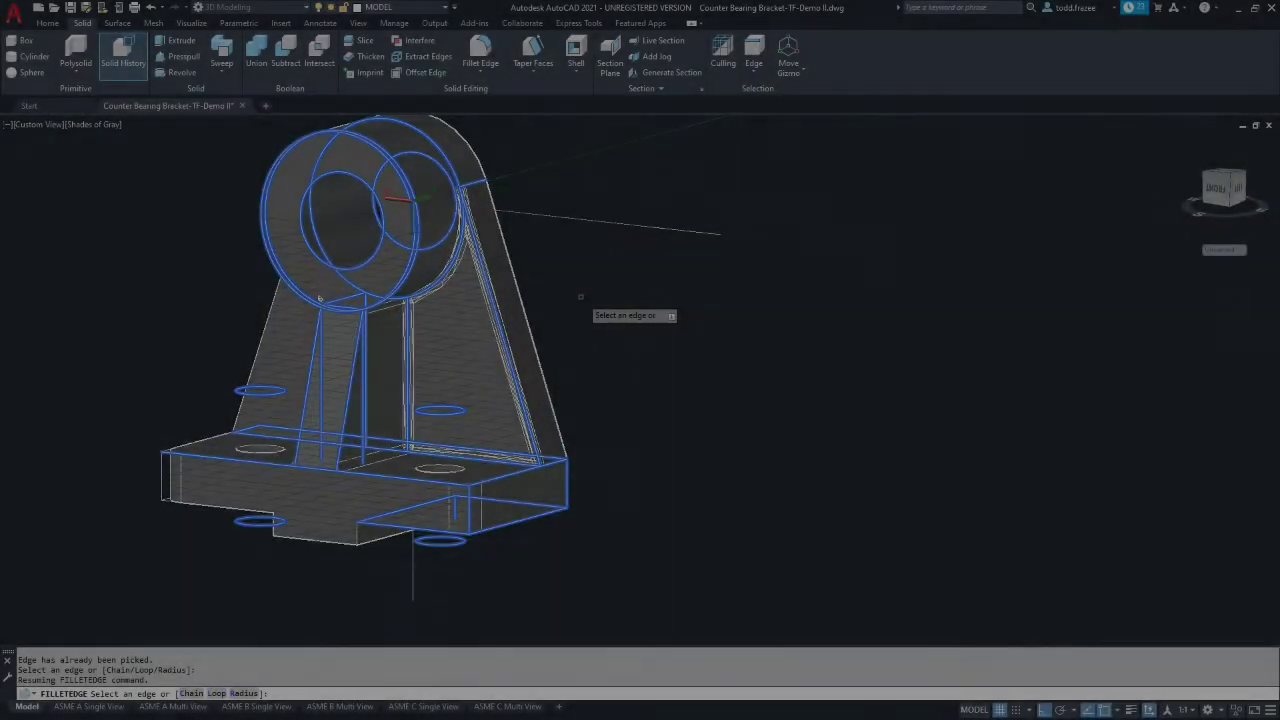
{"action": "key", "text": "Return"}
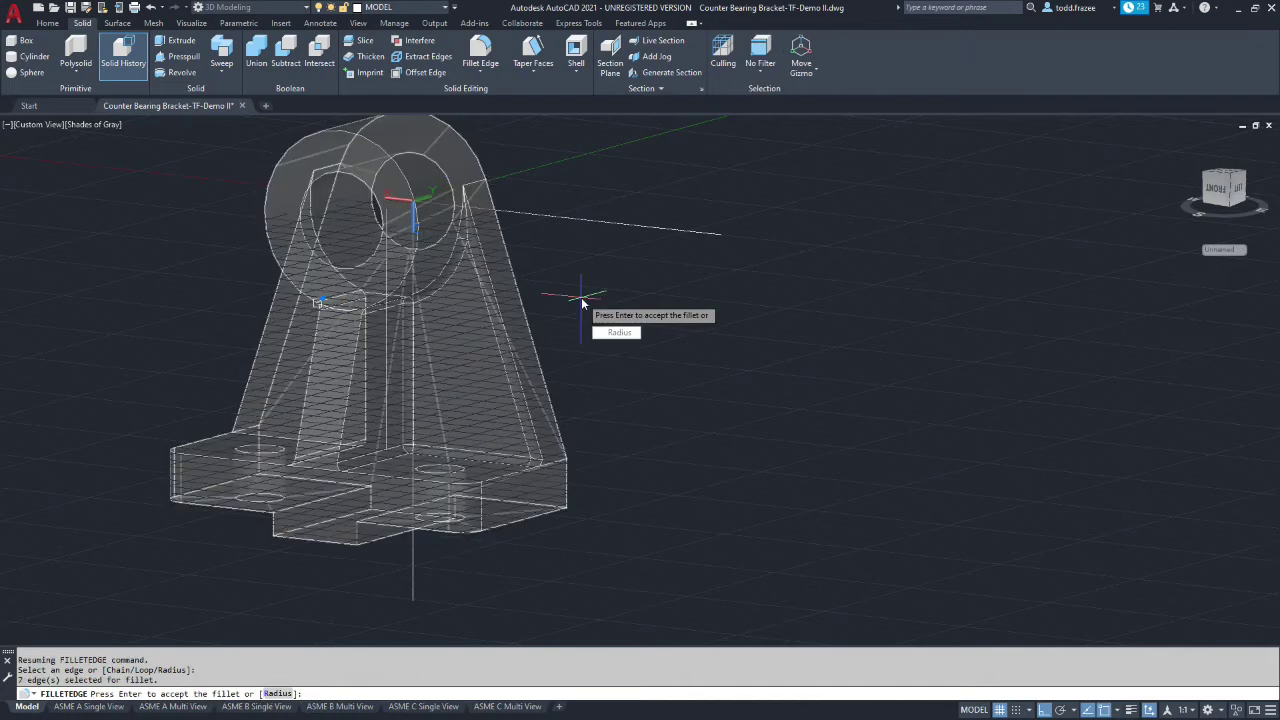
{"action": "key", "text": "Return"}
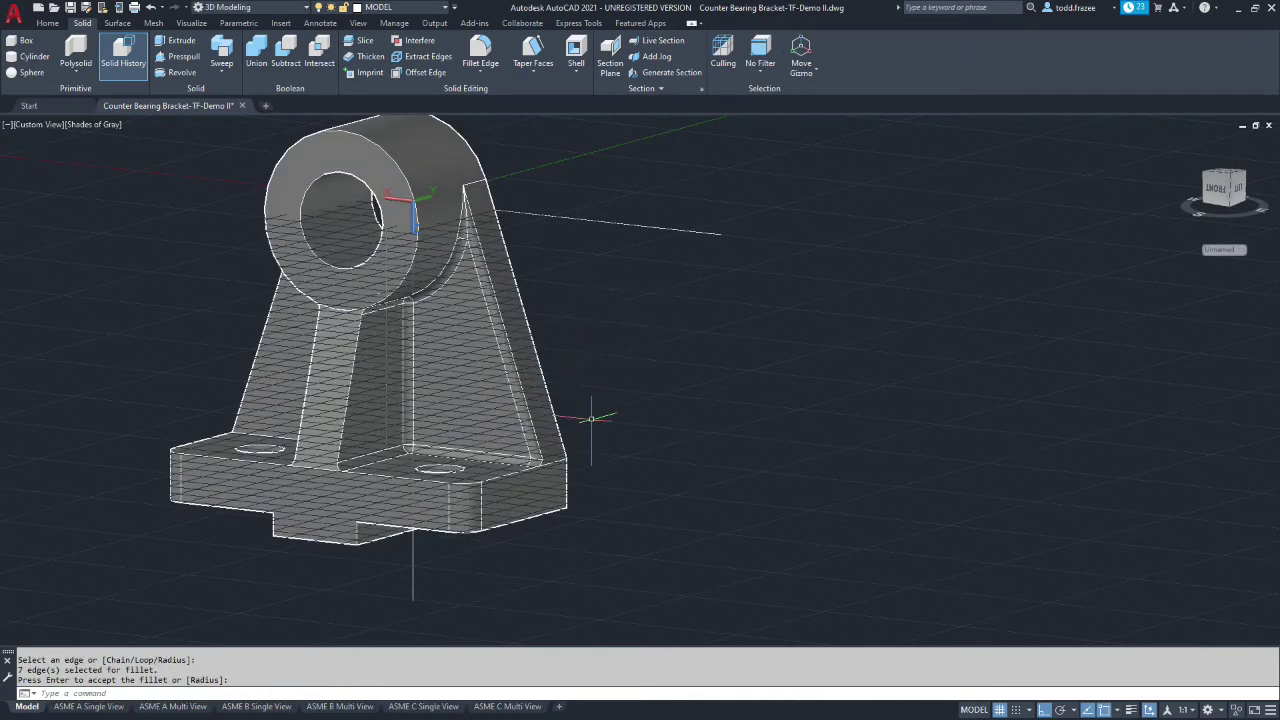
{"action": "middle_click_drag", "start_coordinate": [591, 418], "coordinate": [482, 297], "text": "shift"}
{"action": "key", "text": "Return"}
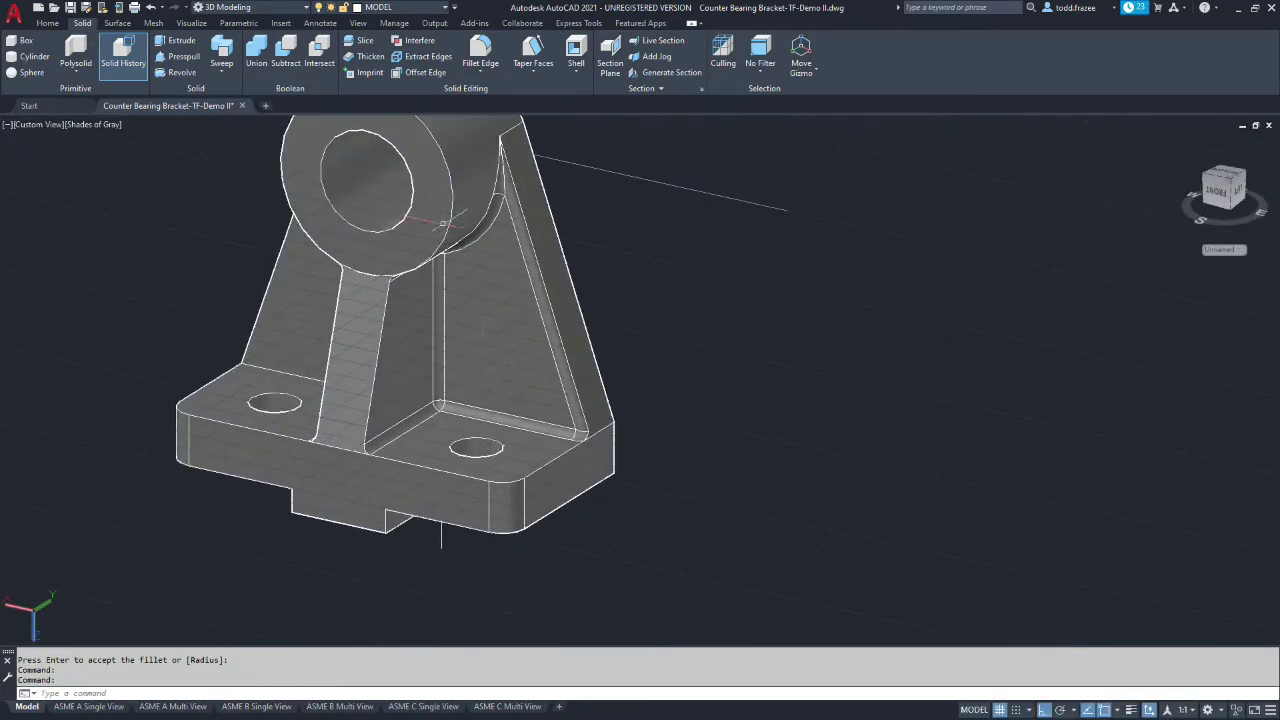
{"action": "left_click", "coordinate": [70, 8]}
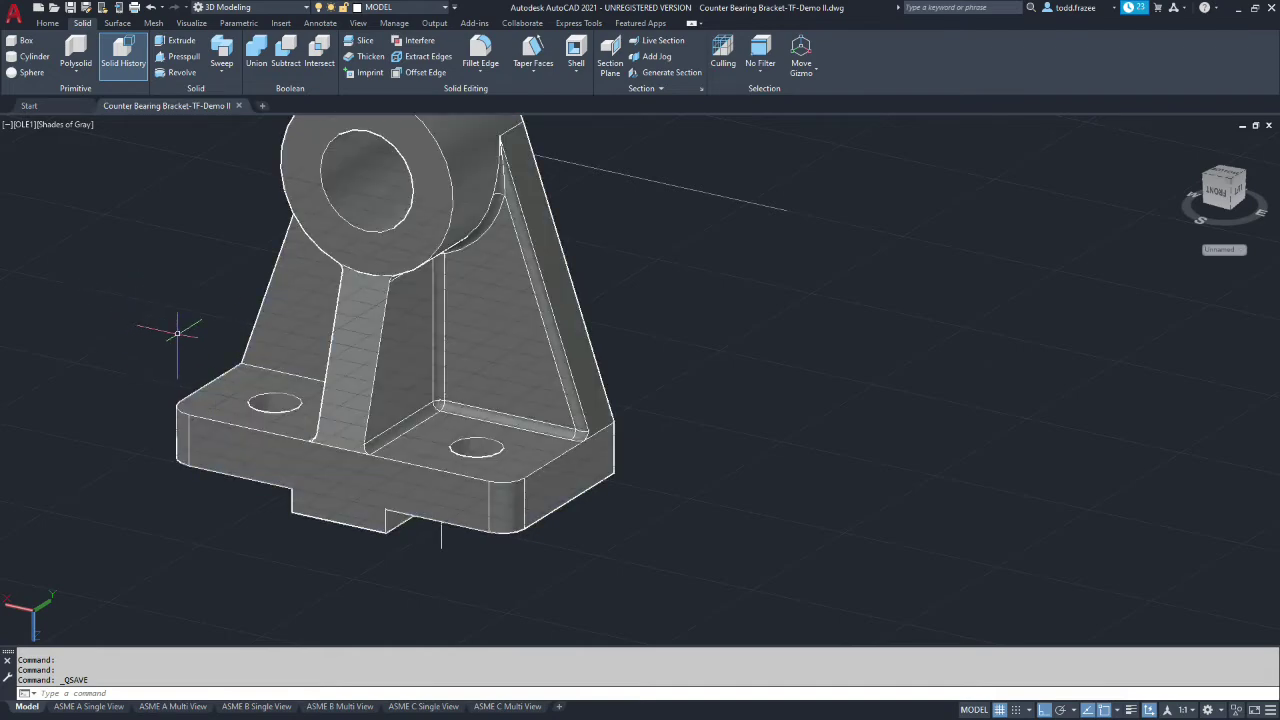
- On the bracket's opposite side, start an edge fillet and select the cylinder-to-web arc, the short upper fillet end edge and the vertical rib-to-web edge
{"action": "middle_click_drag", "start_coordinate": [199, 350], "coordinate": [357, 309], "text": "shift"}
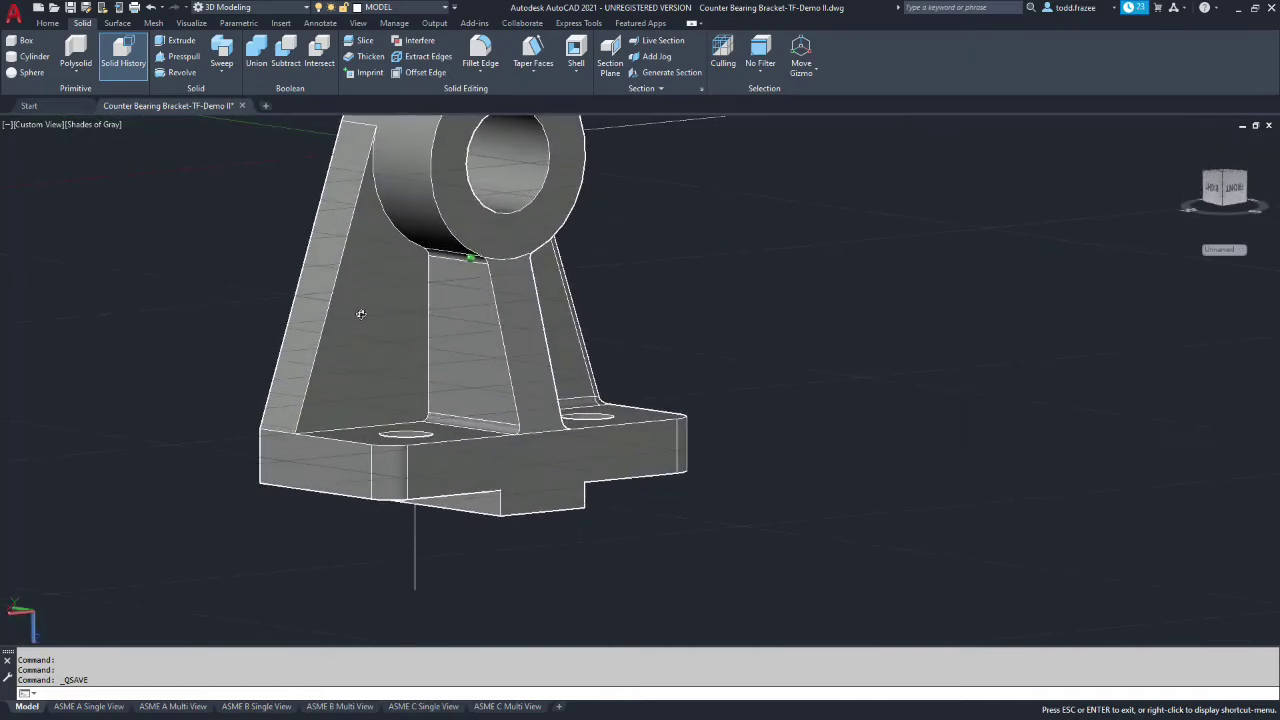
{"action": "left_click", "coordinate": [480, 52]}
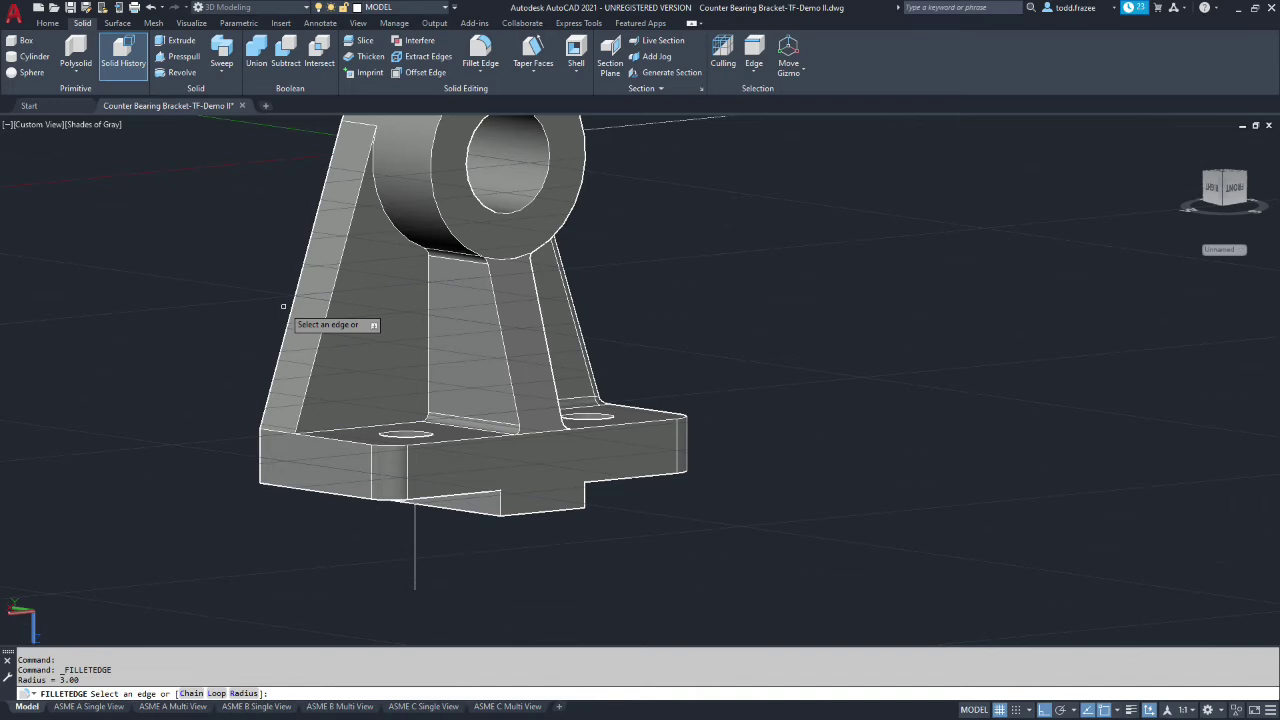
{"action": "key", "text": "Return"}
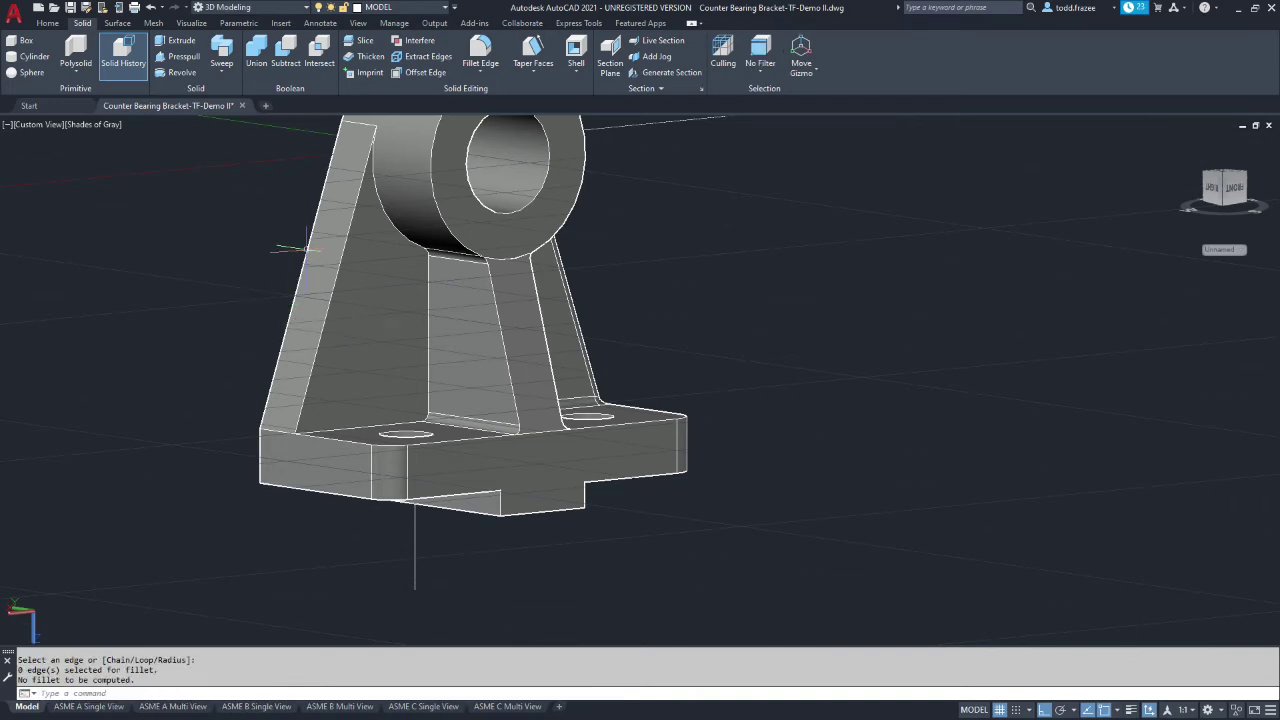
{"action": "key", "text": "Return"}
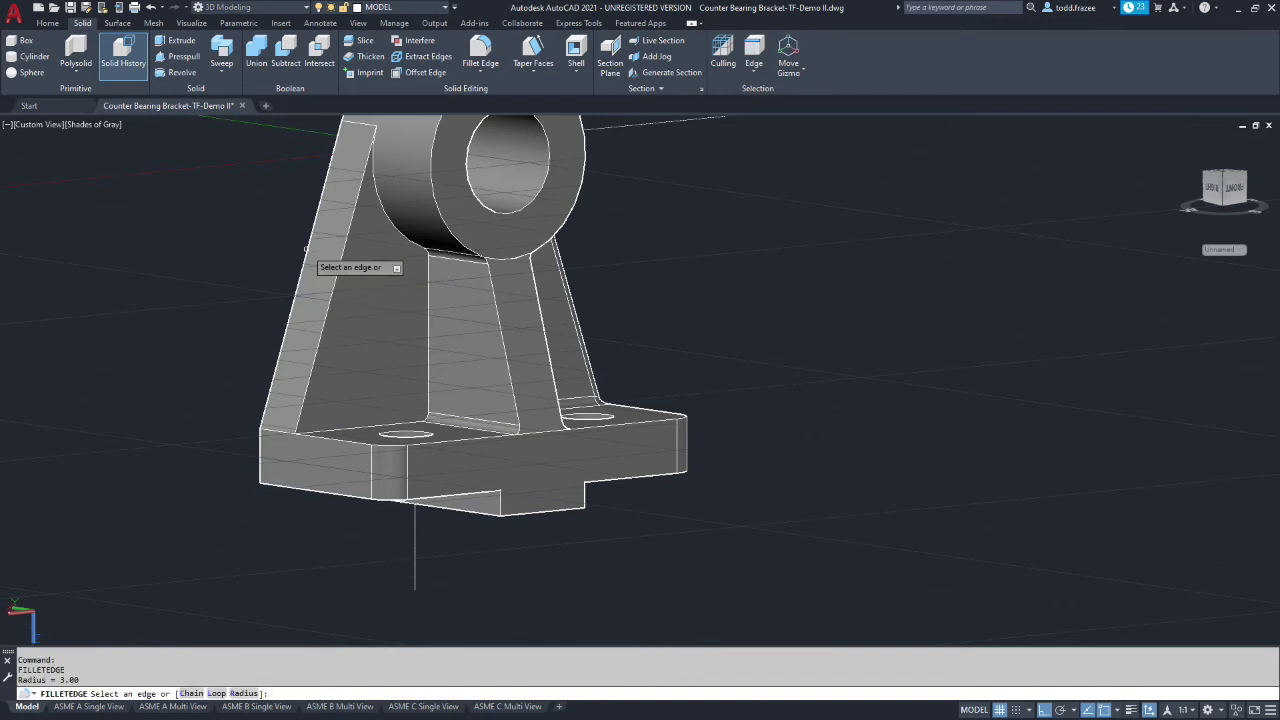
{"action": "left_click", "coordinate": [373, 167]}
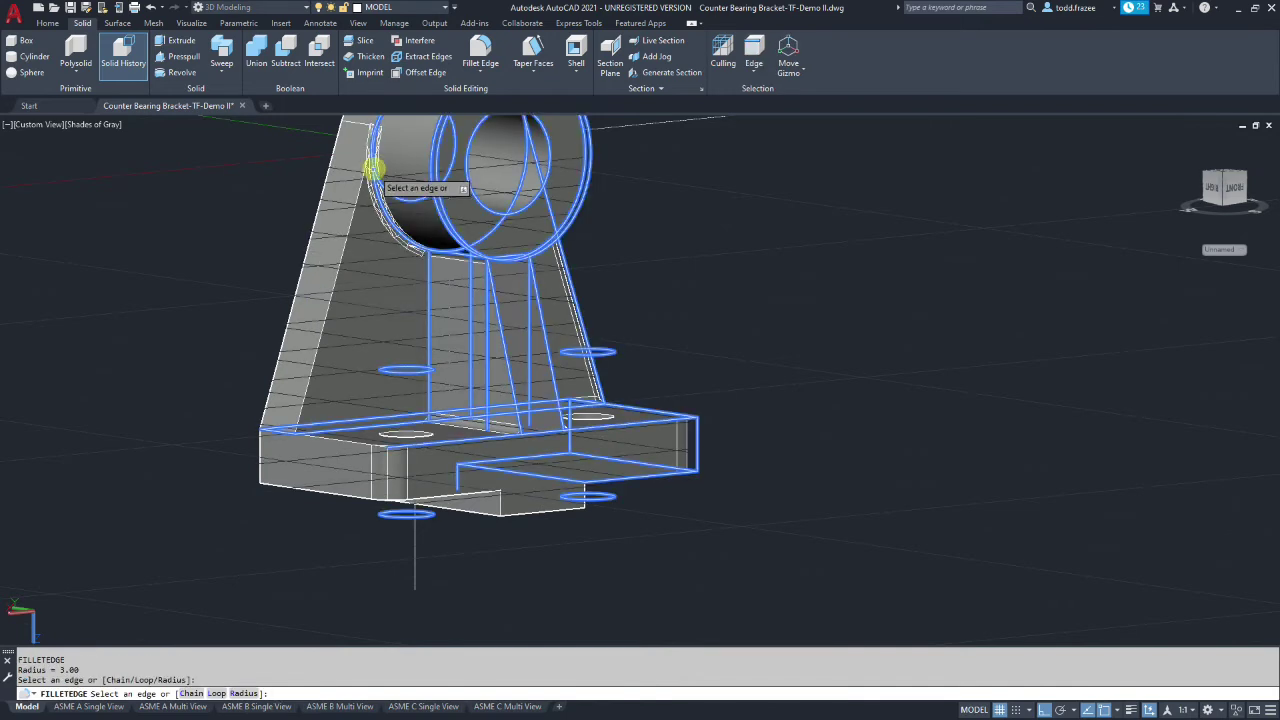
{"action": "scroll", "coordinate": [415, 250], "scroll_direction": "up", "scroll_amount": 5}
{"action": "scroll", "coordinate": [424, 252], "scroll_direction": "up", "scroll_amount": 2}
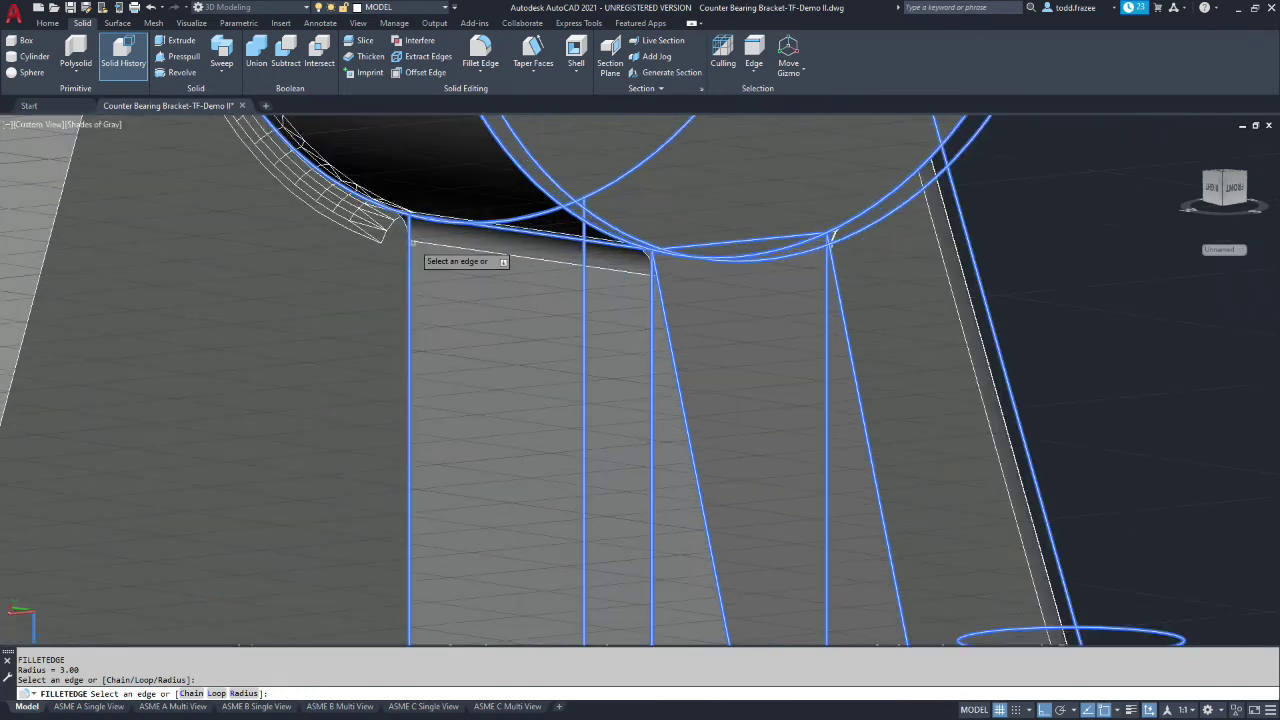
{"action": "left_click", "coordinate": [400, 223]}
{"action": "left_click", "coordinate": [408, 271]}
- Add the lower fillet end edge, the web-to-base edge and the web's sloped front edge on this side, and apply the fillet
{"action": "scroll", "coordinate": [405, 278], "scroll_direction": "down", "scroll_amount": 6}
{"action": "scroll", "coordinate": [398, 440], "scroll_direction": "up", "scroll_amount": 8}
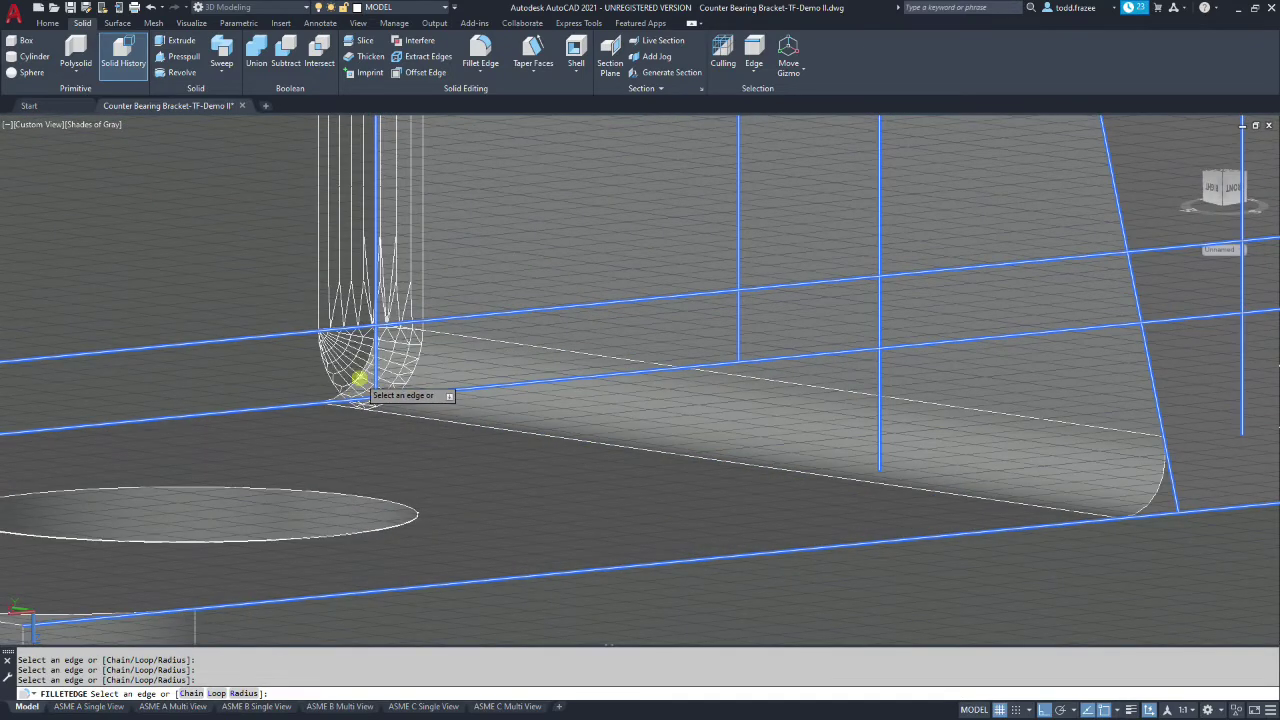
{"action": "scroll", "coordinate": [200, 380], "scroll_direction": "down", "scroll_amount": 5}
{"action": "scroll", "coordinate": [40, 351], "scroll_direction": "down", "scroll_amount": 3}
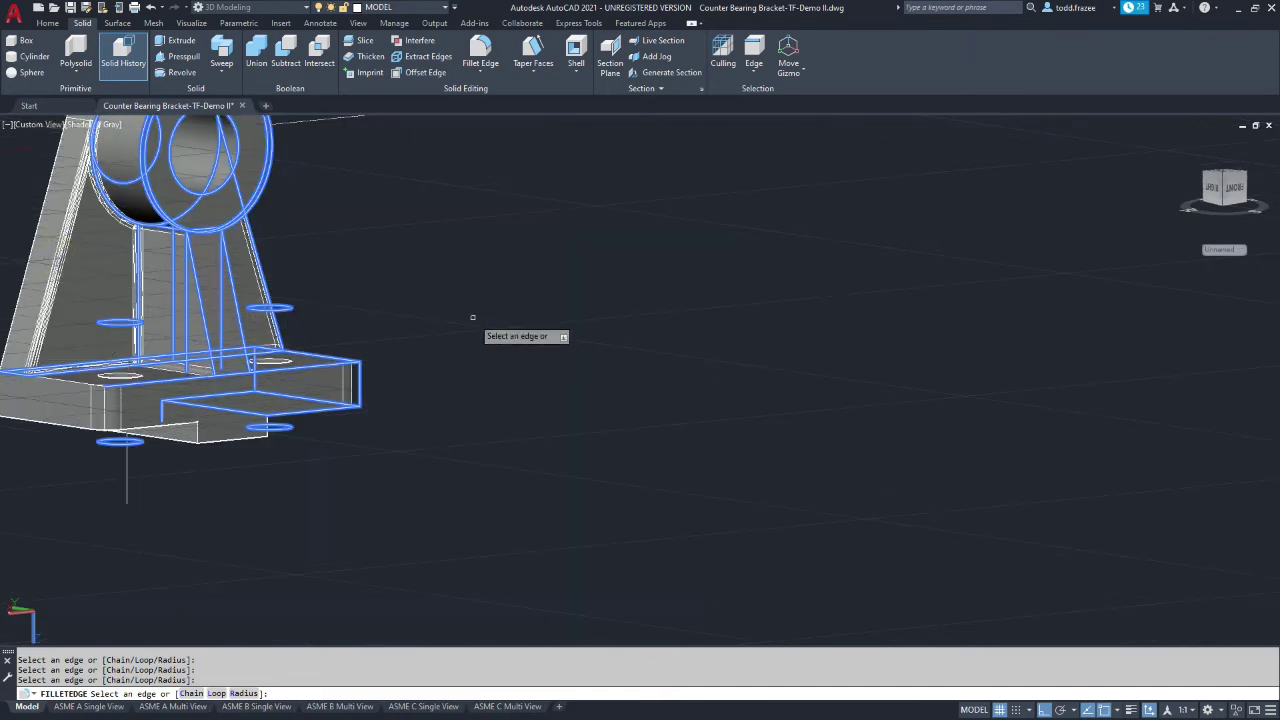
{"action": "key", "text": "Return"}
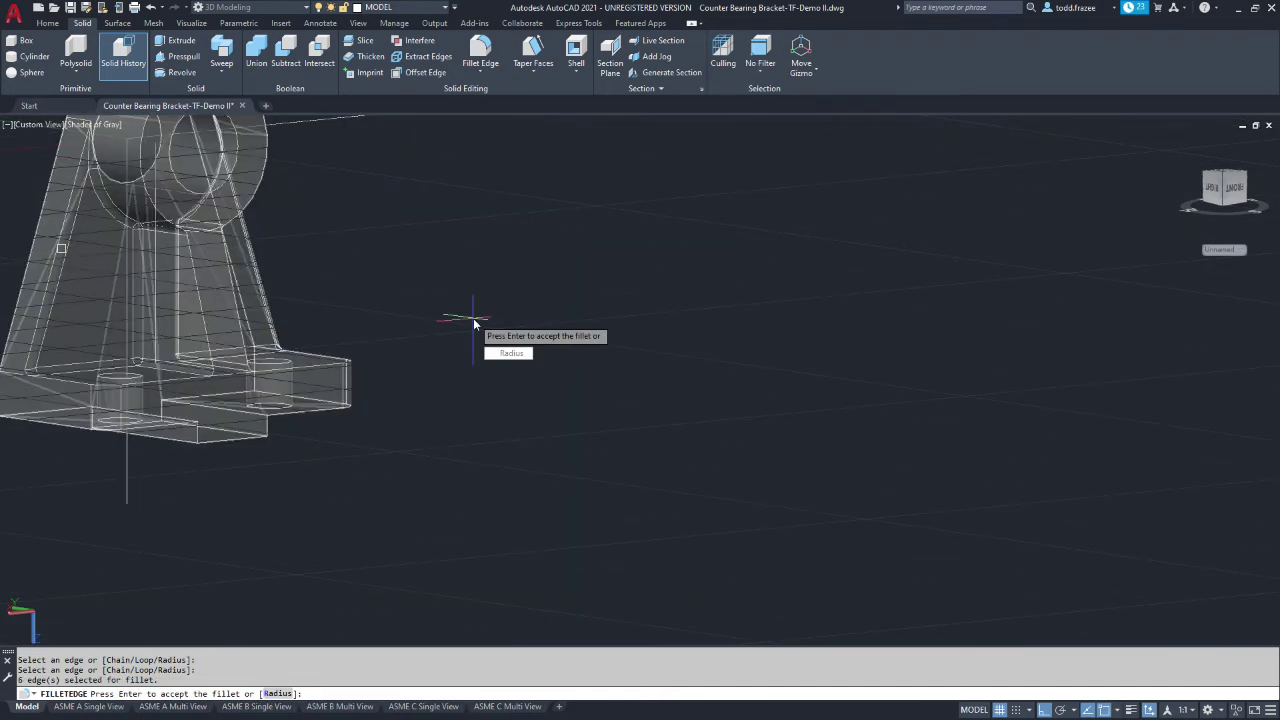
{"action": "key", "text": "Return"}
- Examine the filleted rib, web, cylinder and base junctions on both sides of the bracket
{"action": "scroll", "coordinate": [163, 316], "scroll_direction": "up", "scroll_amount": 5}
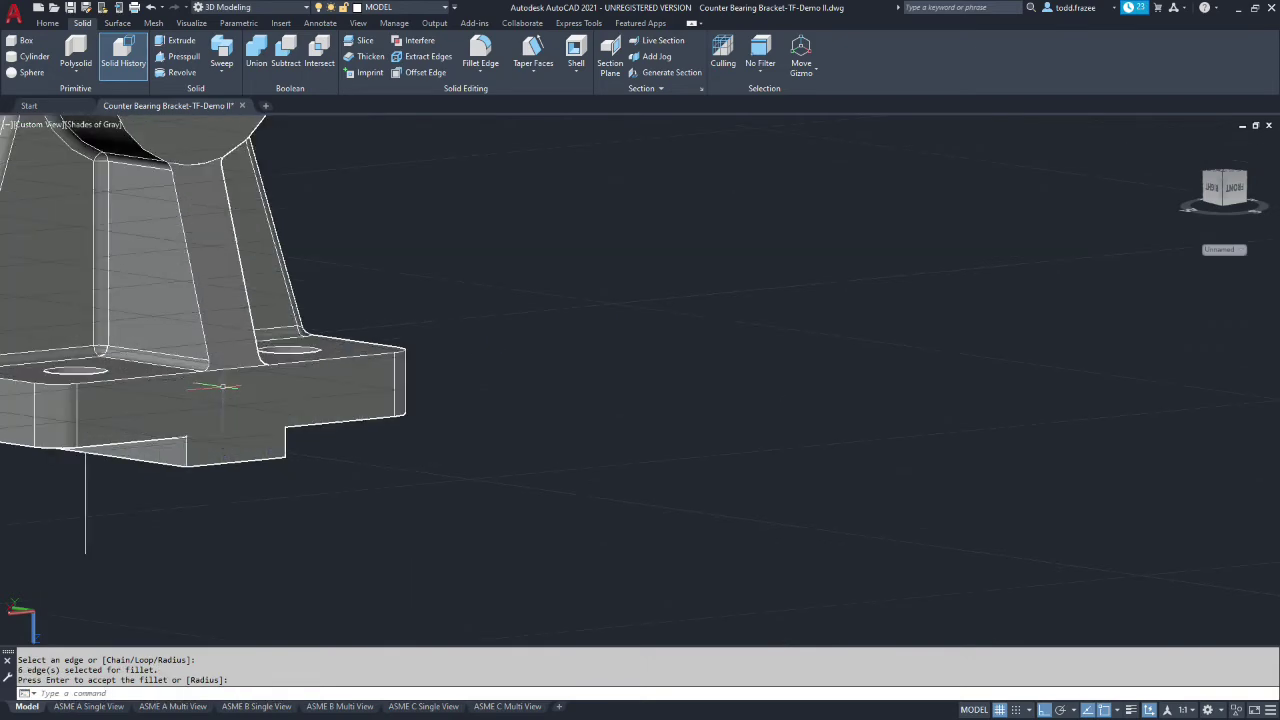
{"action": "scroll", "coordinate": [156, 375], "scroll_direction": "down", "scroll_amount": 8}
{"action": "scroll", "coordinate": [94, 291], "scroll_direction": "up", "scroll_amount": 4}
{"action": "scroll", "coordinate": [97, 293], "scroll_direction": "up", "scroll_amount": 2}
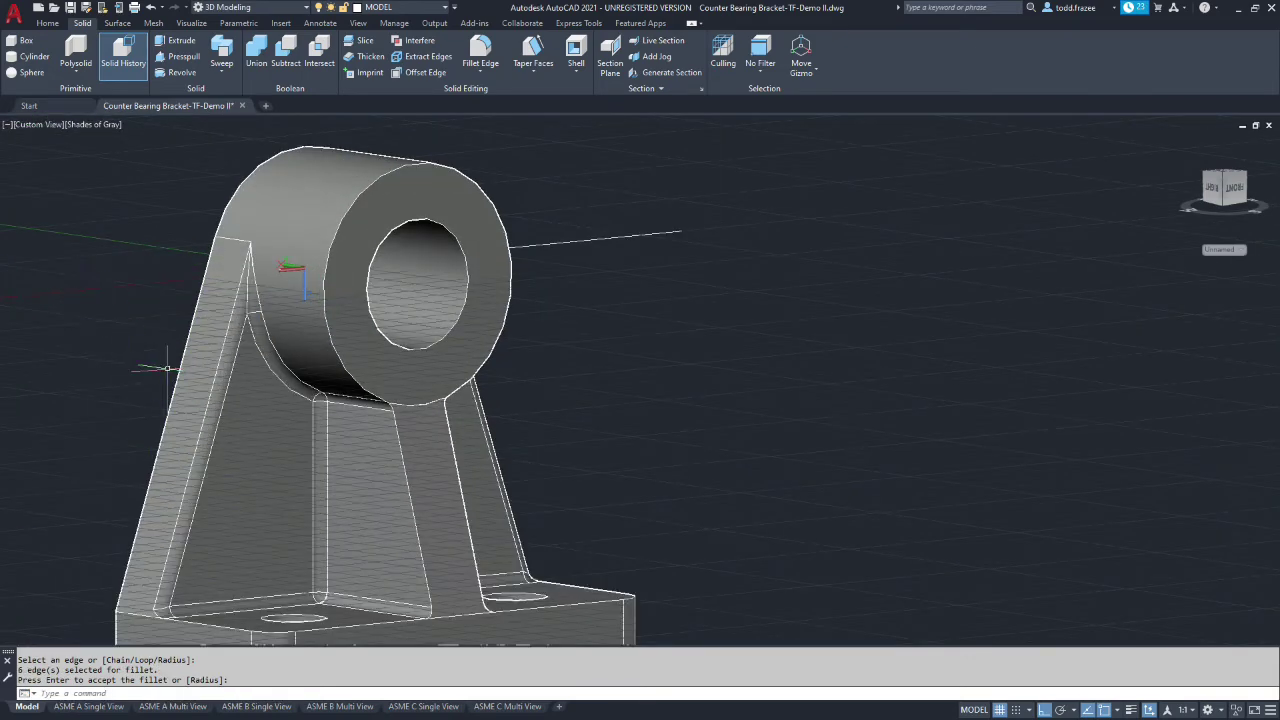
{"action": "middle_click_drag", "start_coordinate": [228, 403], "coordinate": [84, 440], "text": "shift"}
{"action": "key", "text": "Return"}
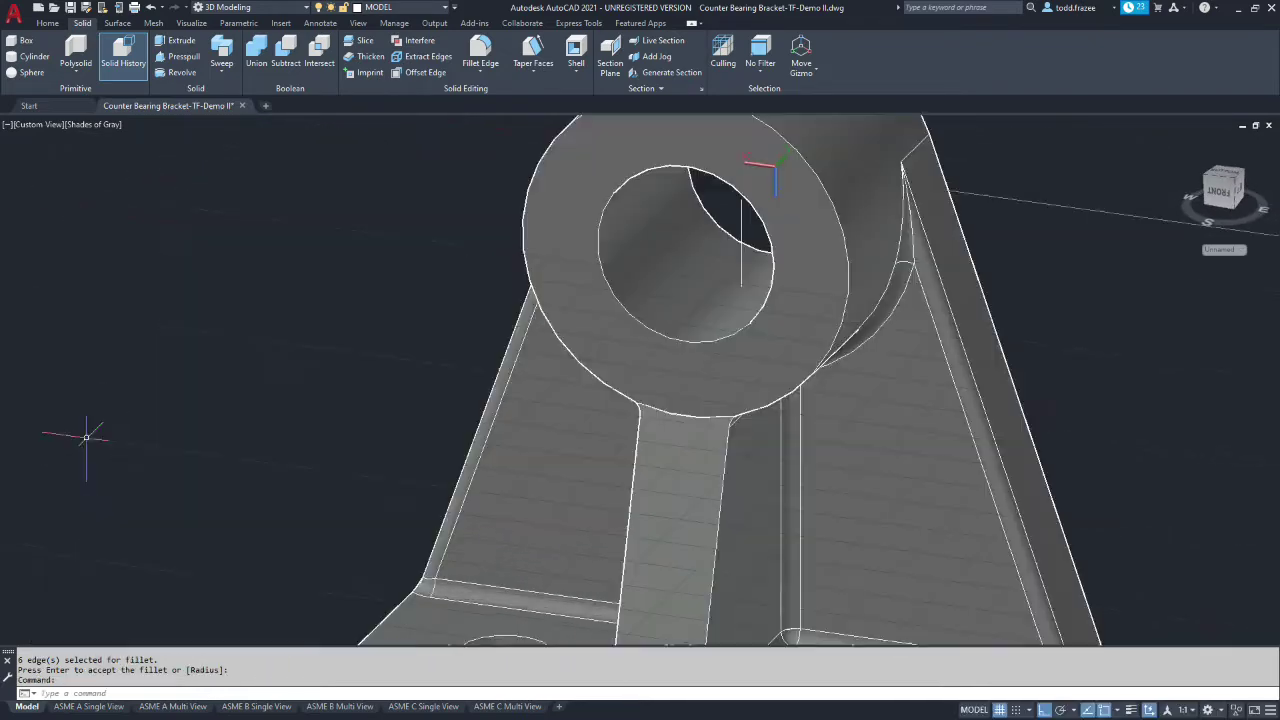
{"action": "scroll", "coordinate": [363, 607], "scroll_direction": "up", "scroll_amount": 2}
{"action": "scroll", "coordinate": [510, 555], "scroll_direction": "down", "scroll_amount": 5}
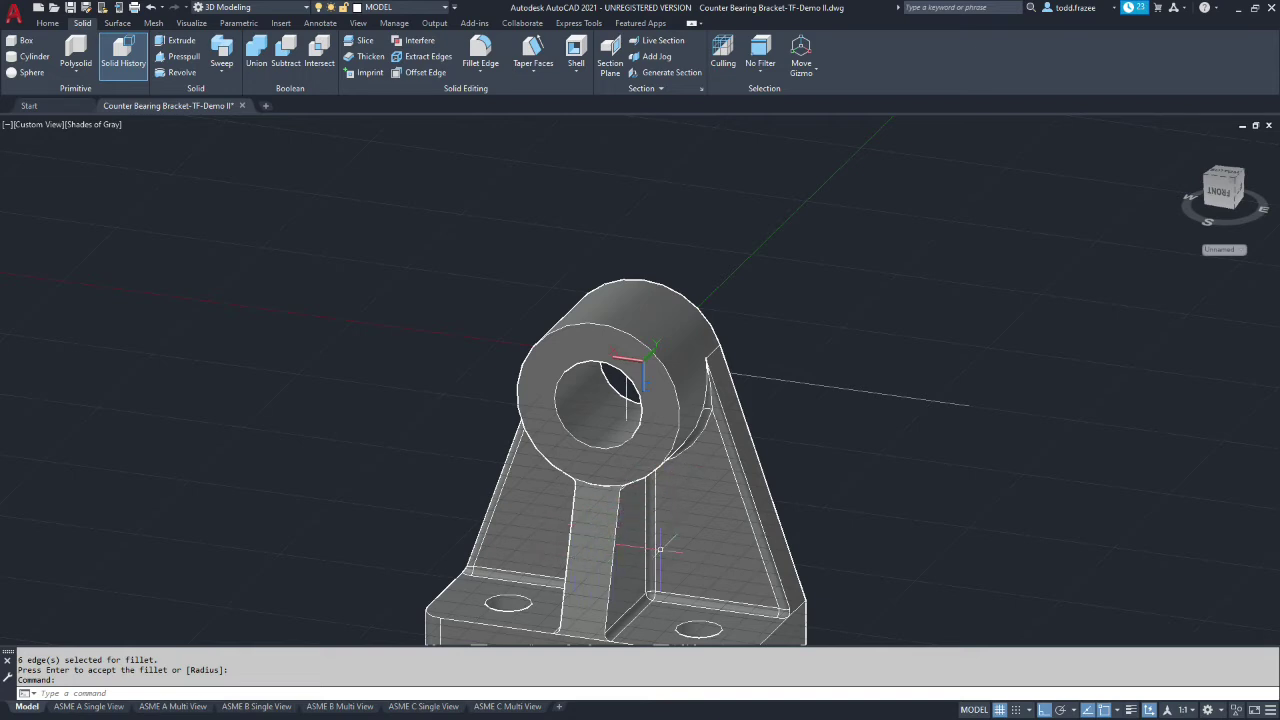
{"action": "scroll", "coordinate": [660, 549], "scroll_direction": "up", "scroll_amount": 3}
{"action": "scroll", "coordinate": [722, 630], "scroll_direction": "down", "scroll_amount": 6}
{"action": "scroll", "coordinate": [722, 630], "scroll_direction": "up", "scroll_amount": 5}
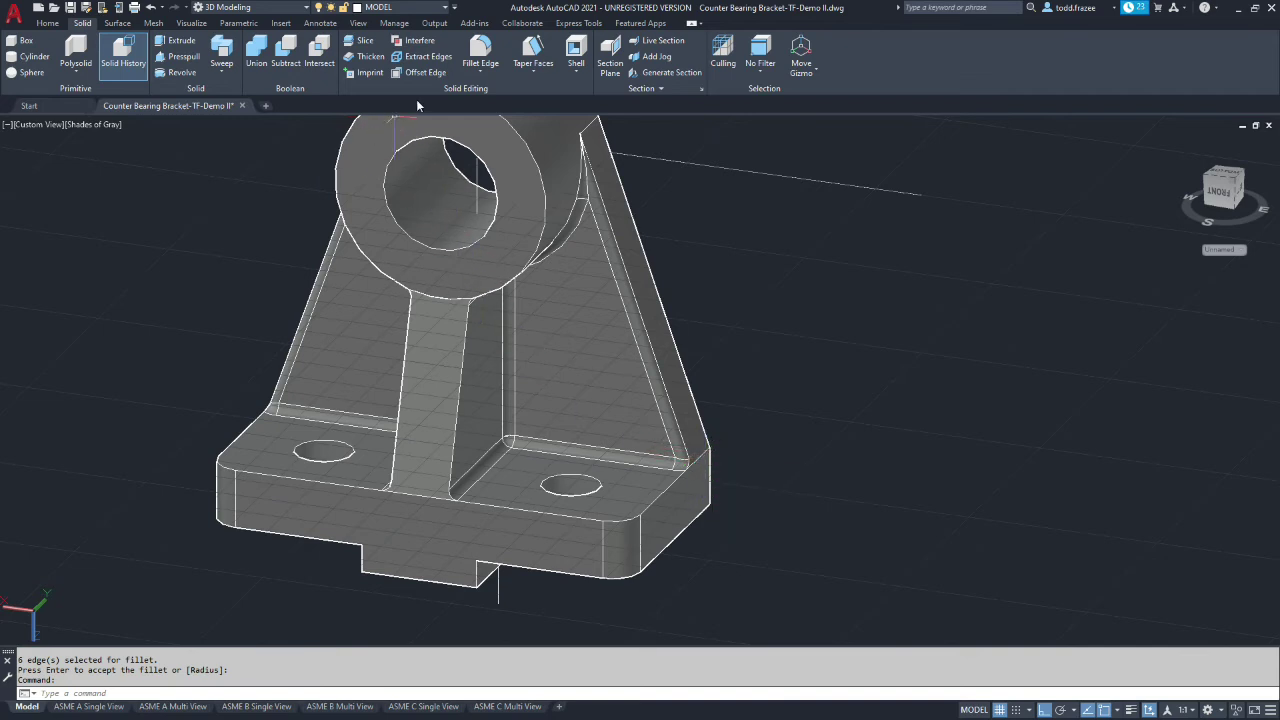
- Start an edge fillet of radius 3 and select the base's upper side edge segments and the top edge of its rounded front corner
{"action": "left_click", "coordinate": [472, 52]}
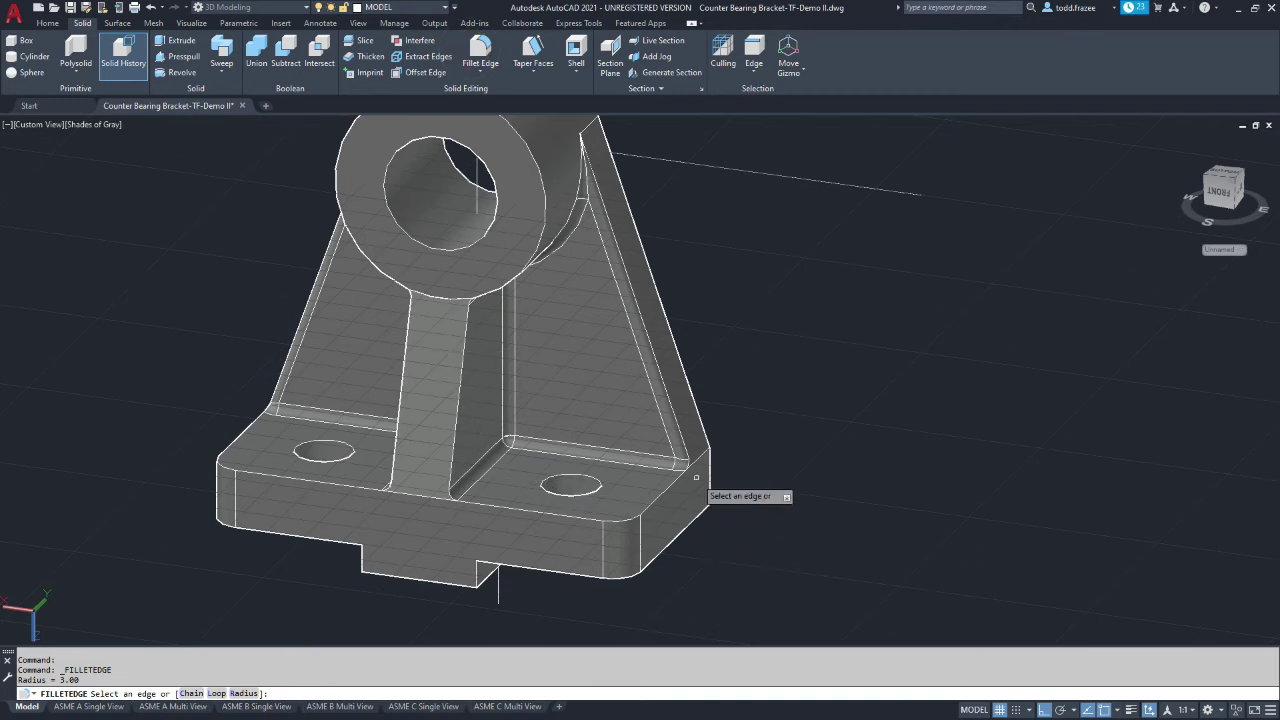
{"action": "scroll", "coordinate": [706, 462], "scroll_direction": "down", "scroll_amount": 5}
{"action": "scroll", "coordinate": [709, 454], "scroll_direction": "up", "scroll_amount": 10}
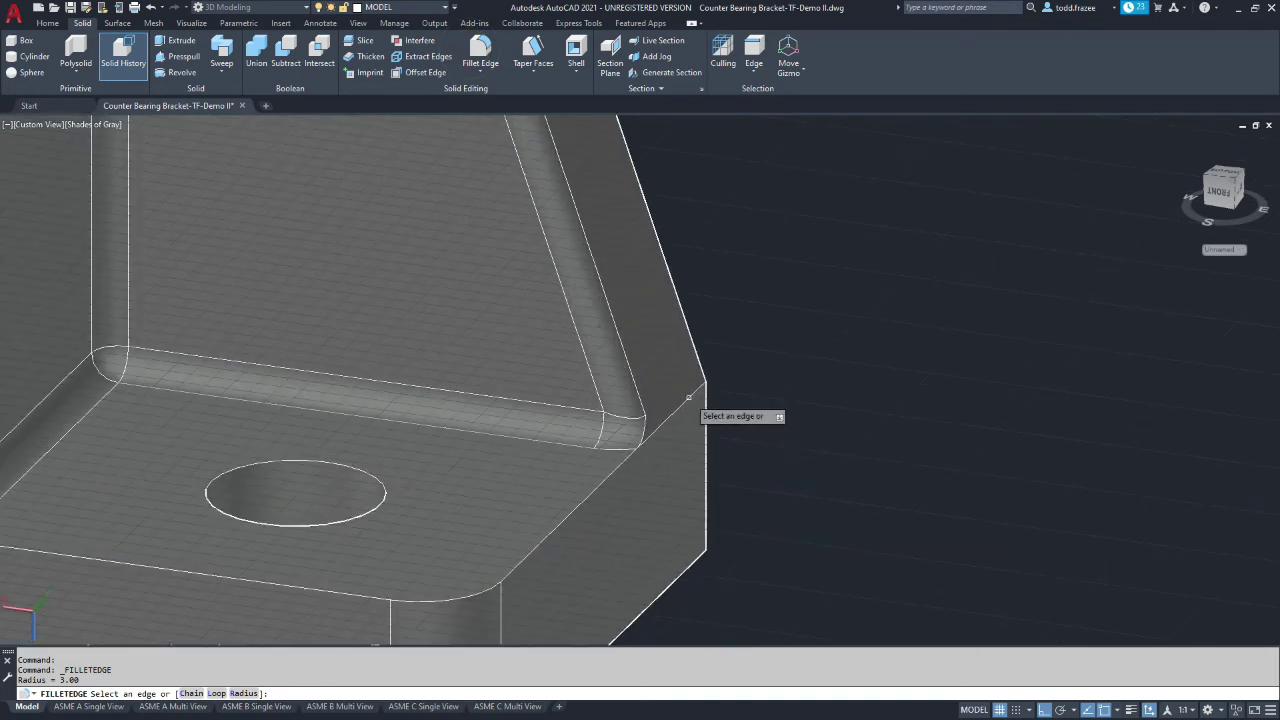
{"action": "left_click", "coordinate": [688, 397]}
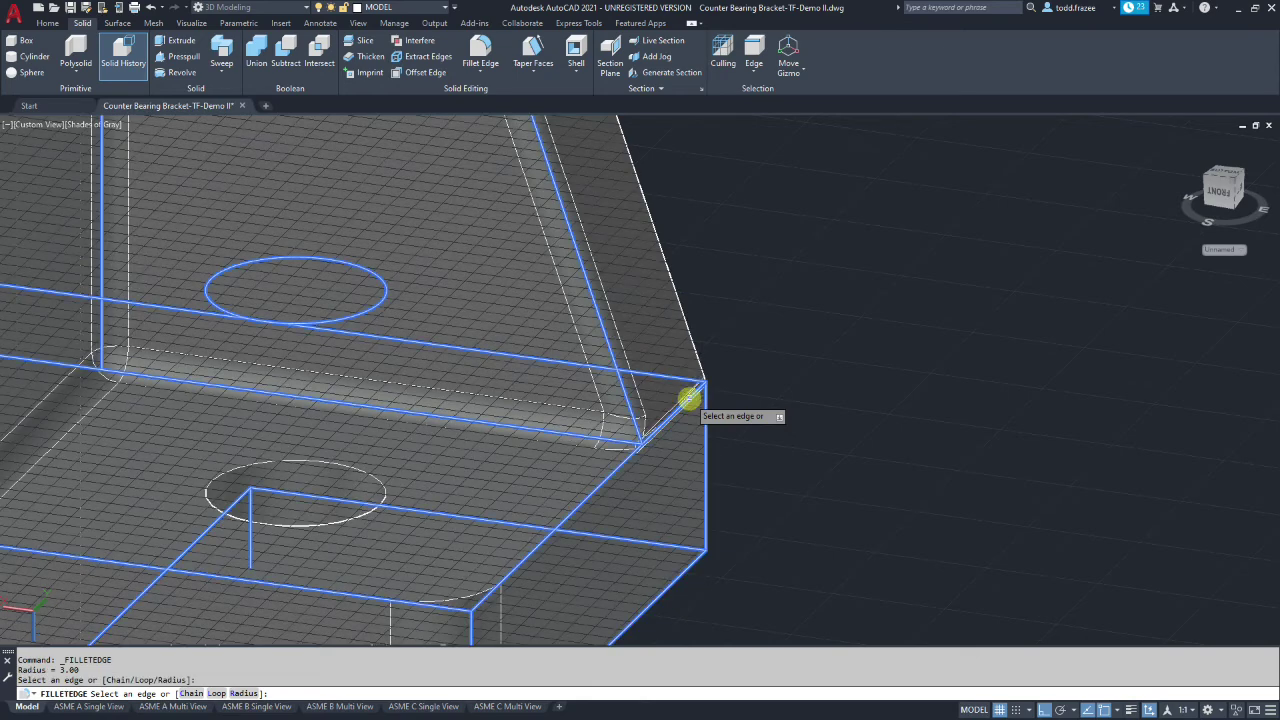
{"action": "left_click", "coordinate": [611, 466]}
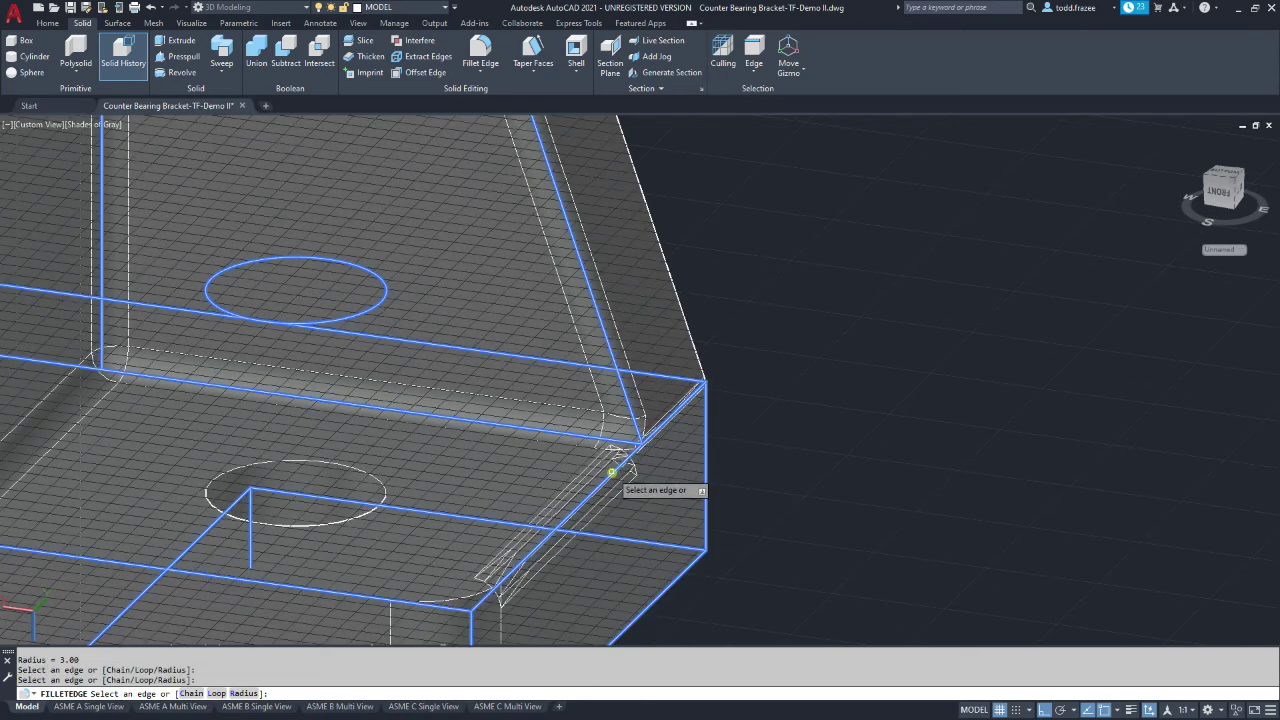
{"action": "left_click", "coordinate": [440, 603]}
- Add the base's front upper edge, the short fillet end edge at the rib's foot and the rib's sloped front edge to the fillet selection
{"action": "scroll", "coordinate": [200, 532], "scroll_direction": "down", "scroll_amount": 5}
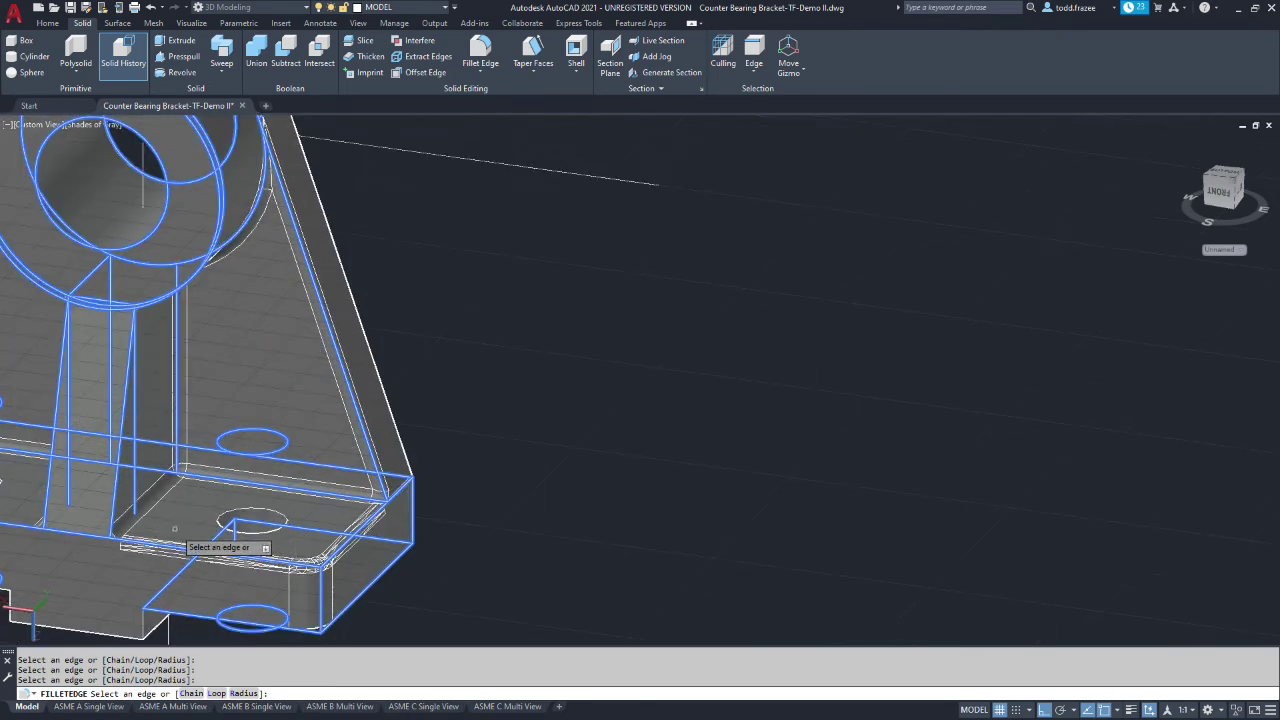
{"action": "scroll", "coordinate": [165, 560], "scroll_direction": "up", "scroll_amount": 3}
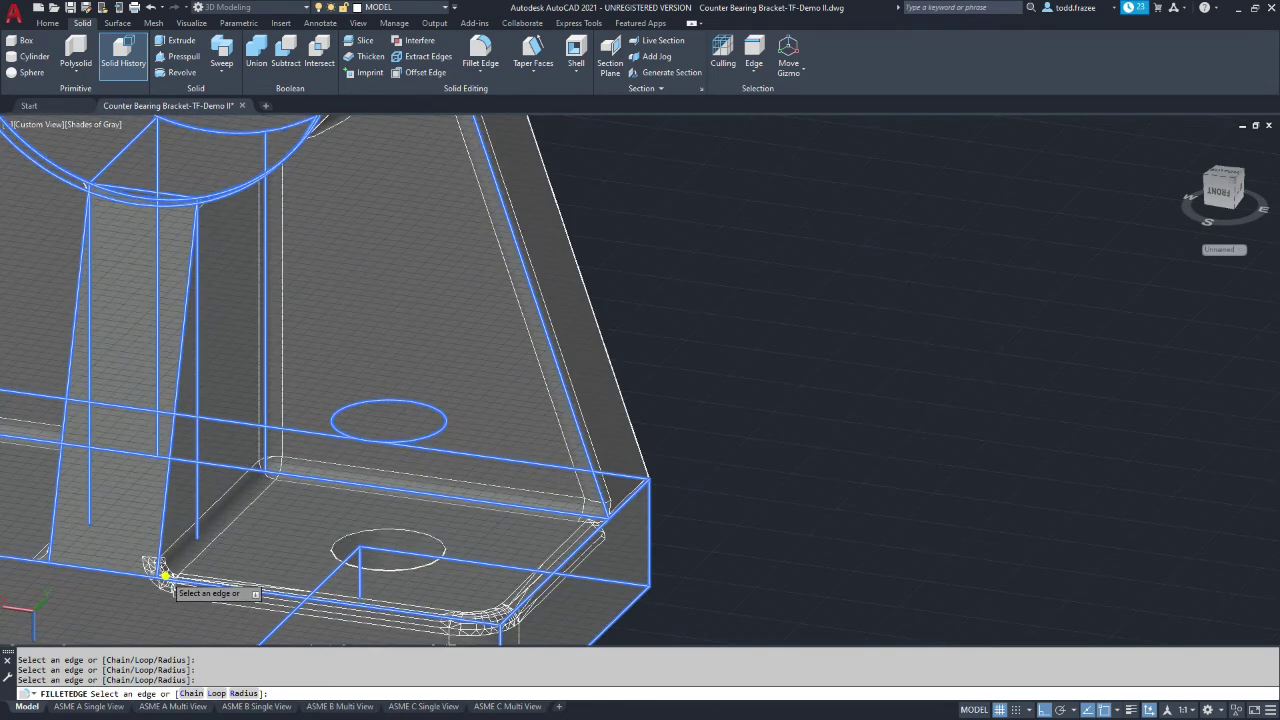
{"action": "left_click", "coordinate": [158, 527]}
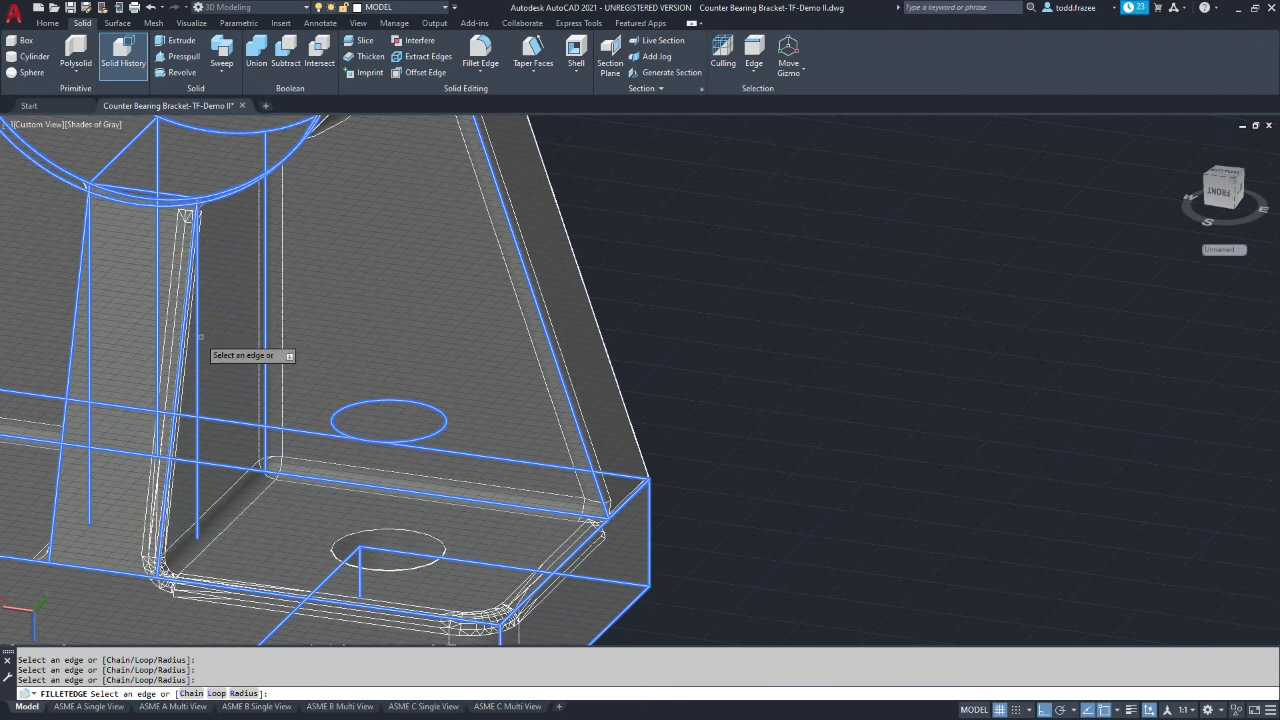
- Add the short fillet end edge where the rib meets the cylinder, and apply the radius 3 fillet on this side
{"action": "scroll", "coordinate": [214, 343], "scroll_direction": "down", "scroll_amount": 5}
{"action": "scroll", "coordinate": [200, 300], "scroll_direction": "up", "scroll_amount": 7}
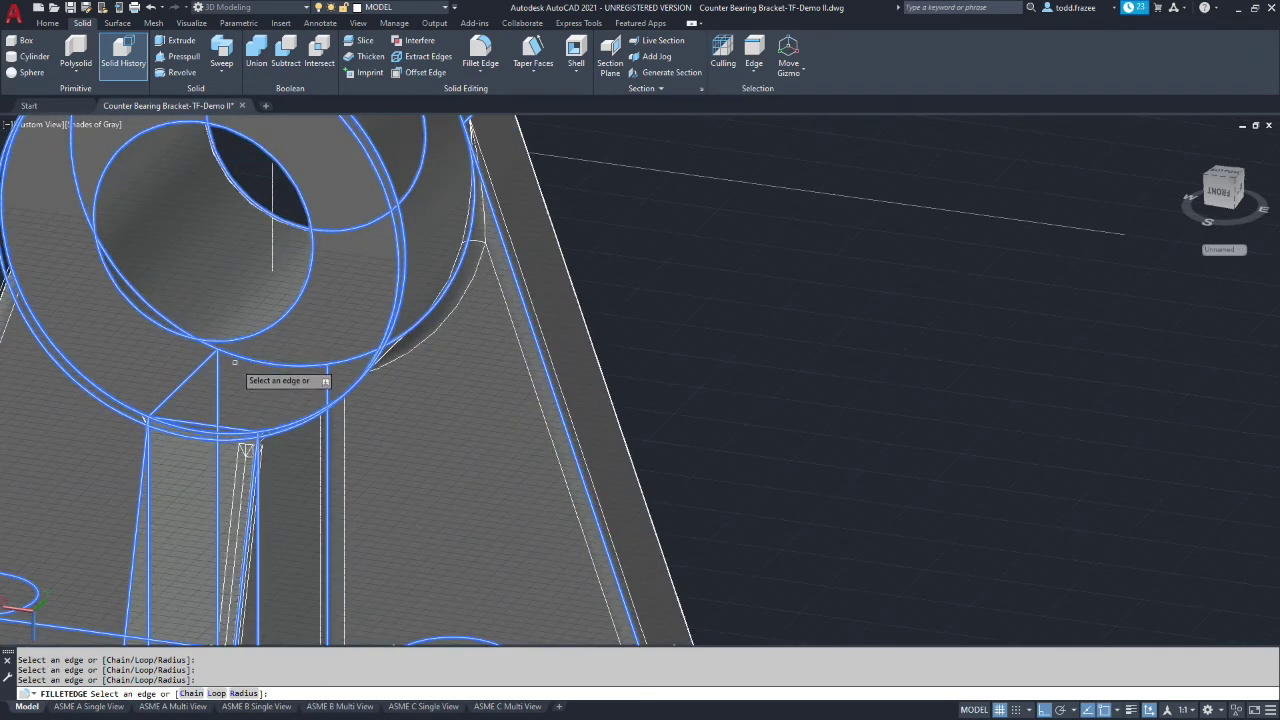
{"action": "middle_click_drag", "start_coordinate": [282, 434], "coordinate": [282, 380], "text": "shift"}
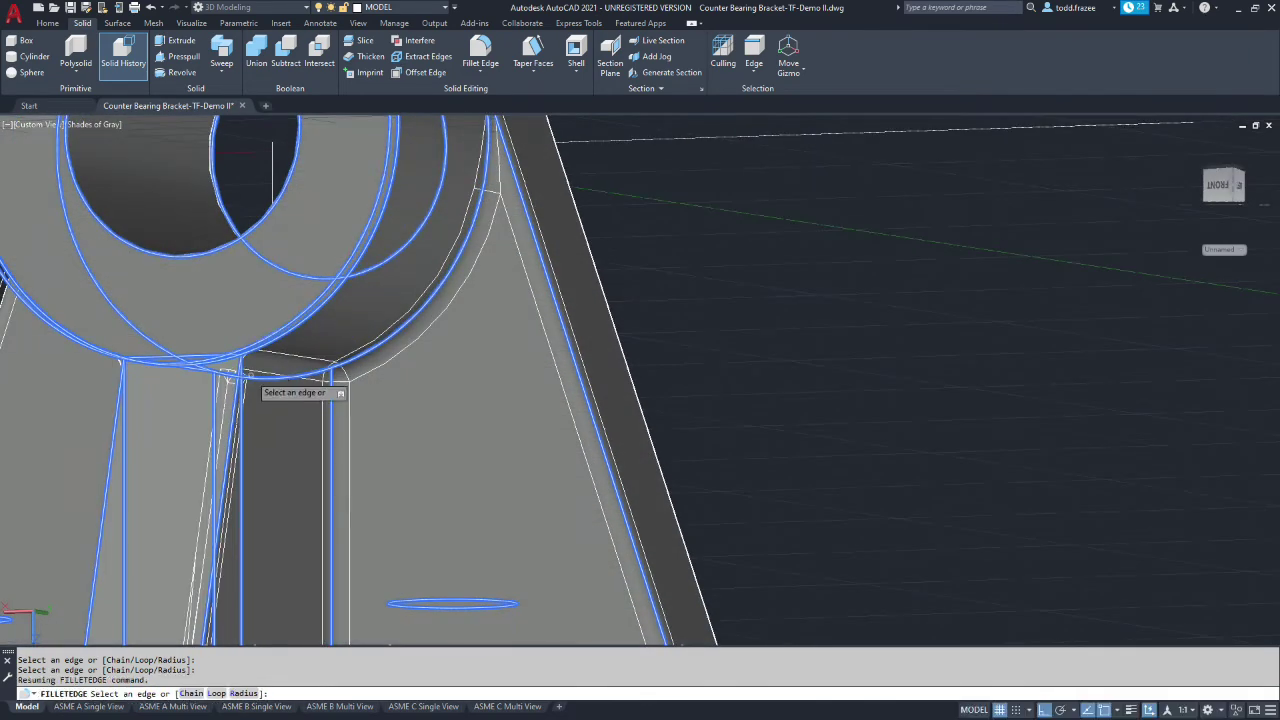
{"action": "scroll", "coordinate": [275, 385], "scroll_direction": "down", "scroll_amount": 5}
{"action": "scroll", "coordinate": [260, 372], "scroll_direction": "up", "scroll_amount": 6}
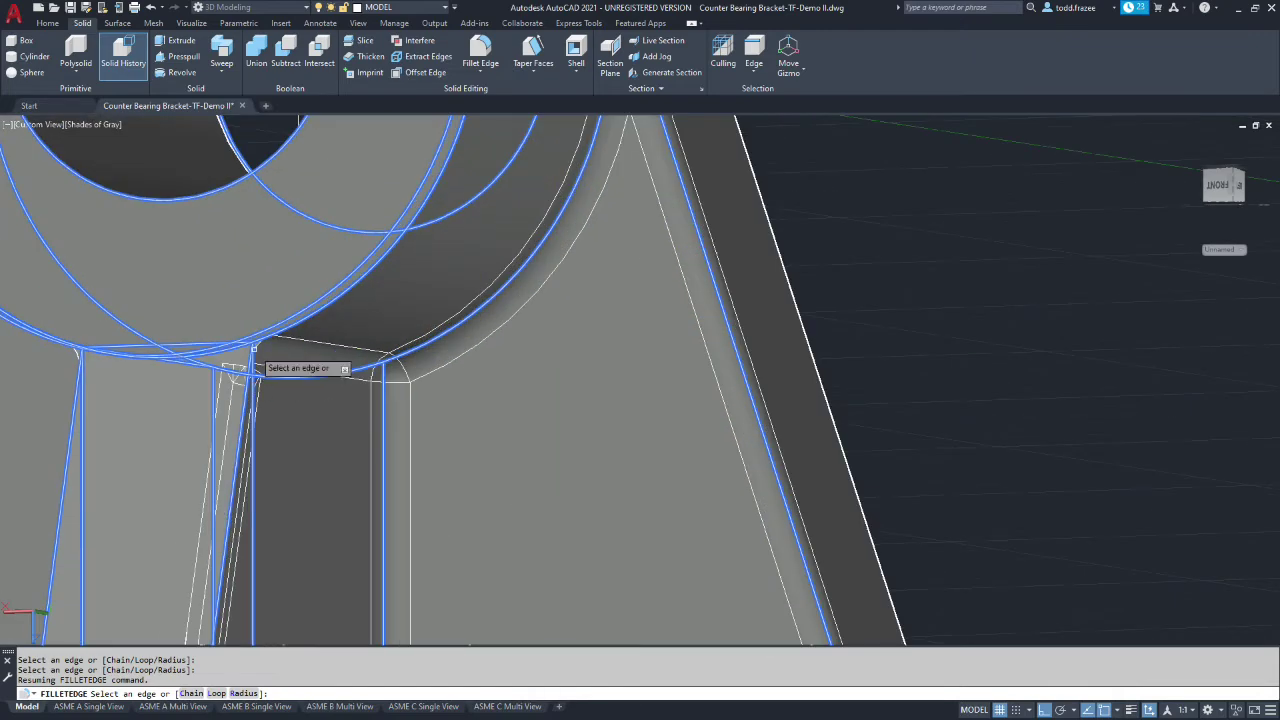
{"action": "scroll", "coordinate": [245, 357], "scroll_direction": "down", "scroll_amount": 5}
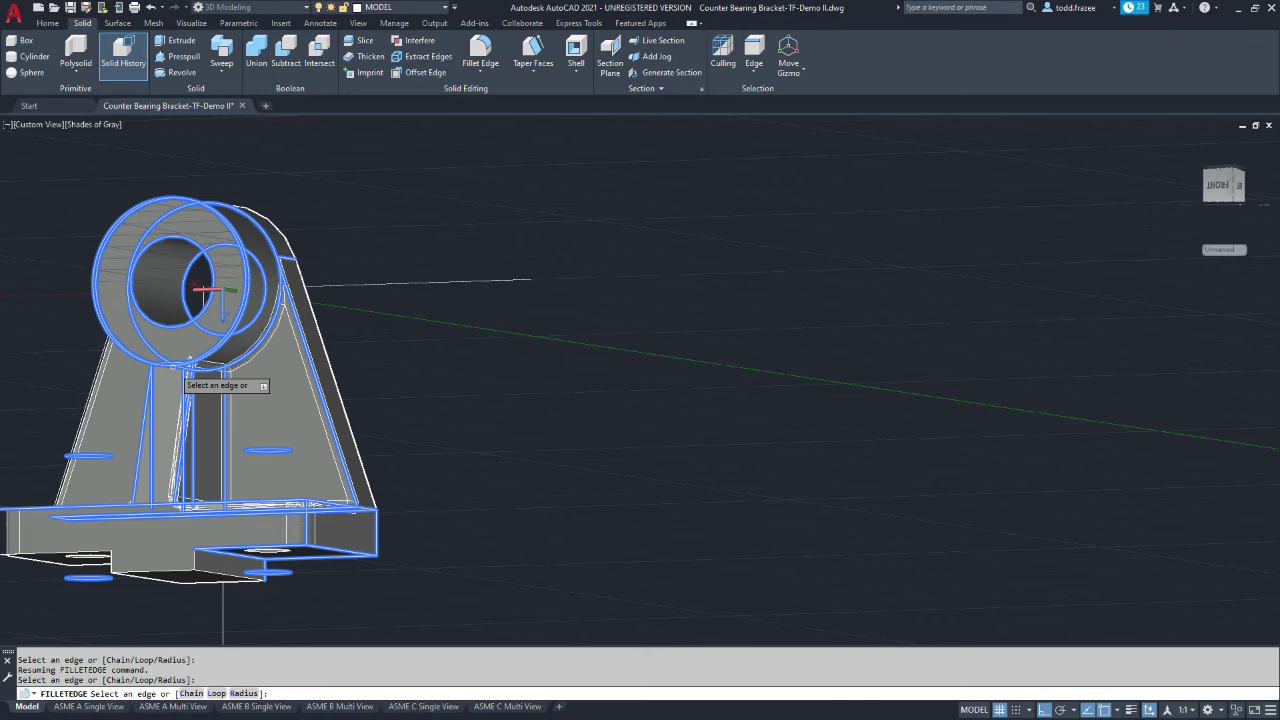
{"action": "left_click", "coordinate": [177, 369]}
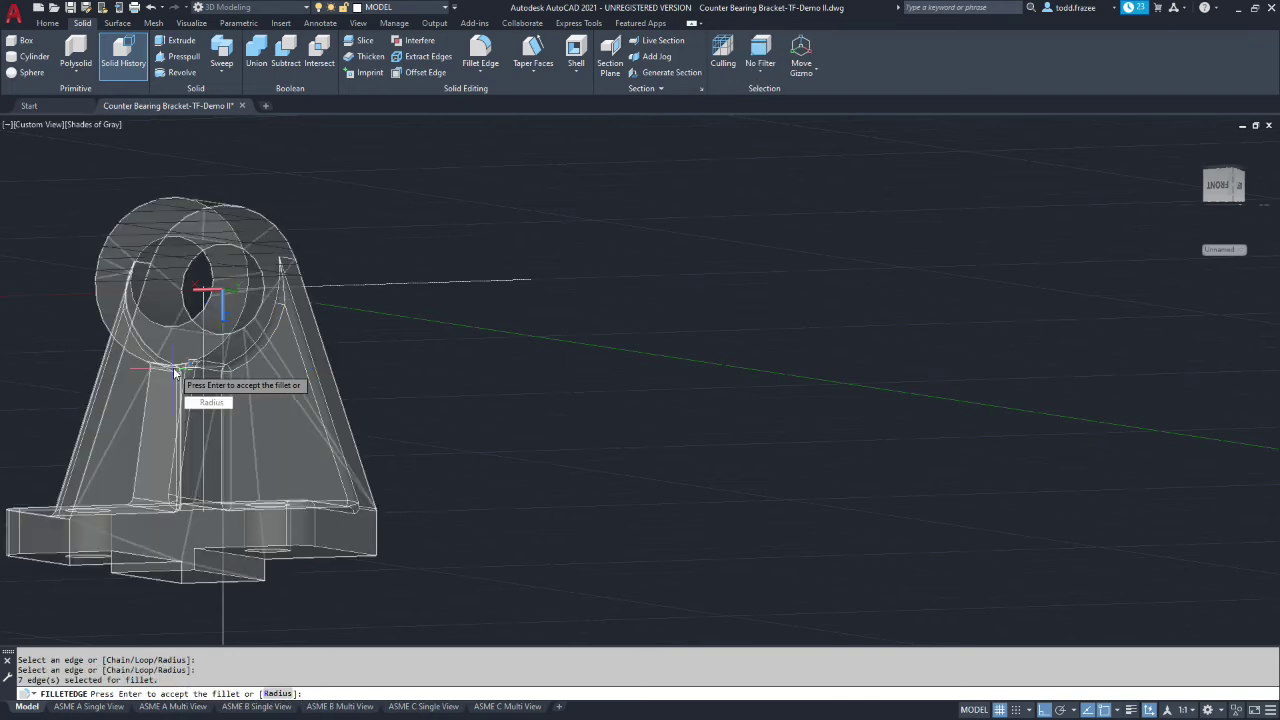
{"action": "key", "text": "Return"}
{"action": "middle_click_drag", "start_coordinate": [555, 420], "coordinate": [523, 497], "text": "shift"}
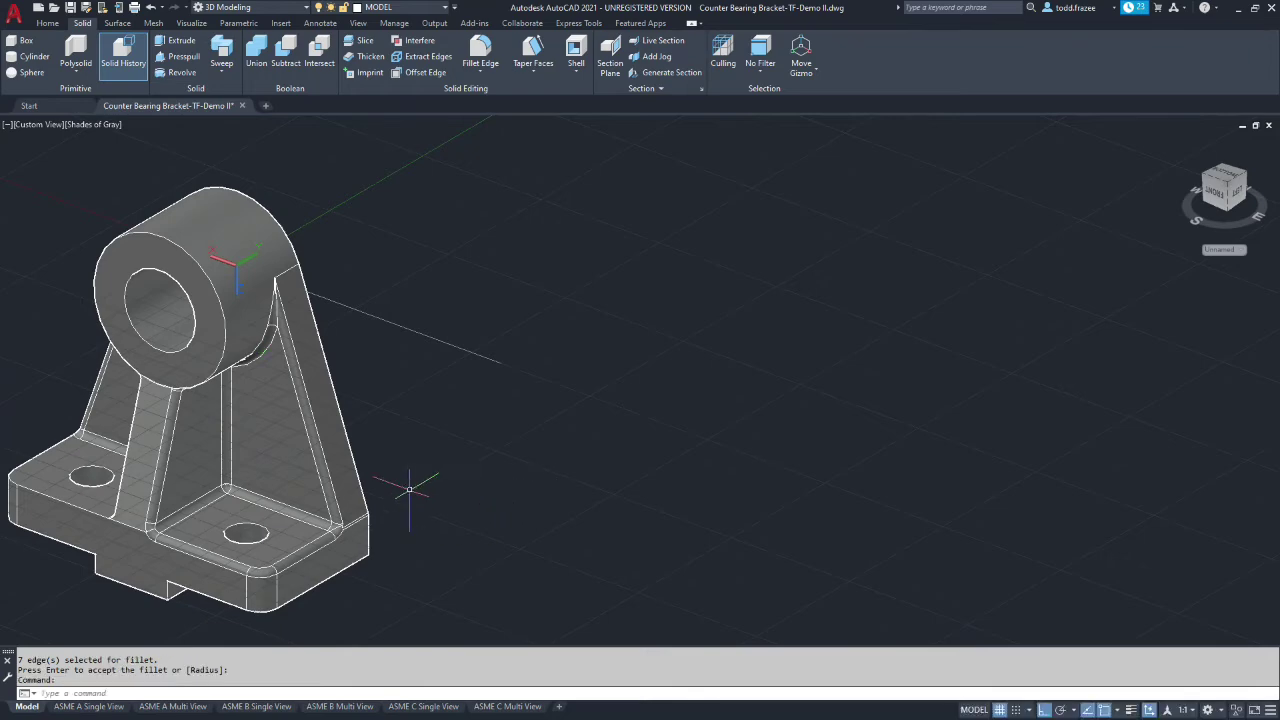
- On the bracket's opposite side, start a radius 3 edge fillet and select the base's upper side edge, rounded corner edge and upper front edge
{"action": "middle_click_drag", "start_coordinate": [419, 516], "coordinate": [651, 474], "text": "shift"}
{"action": "left_click", "coordinate": [480, 50]}
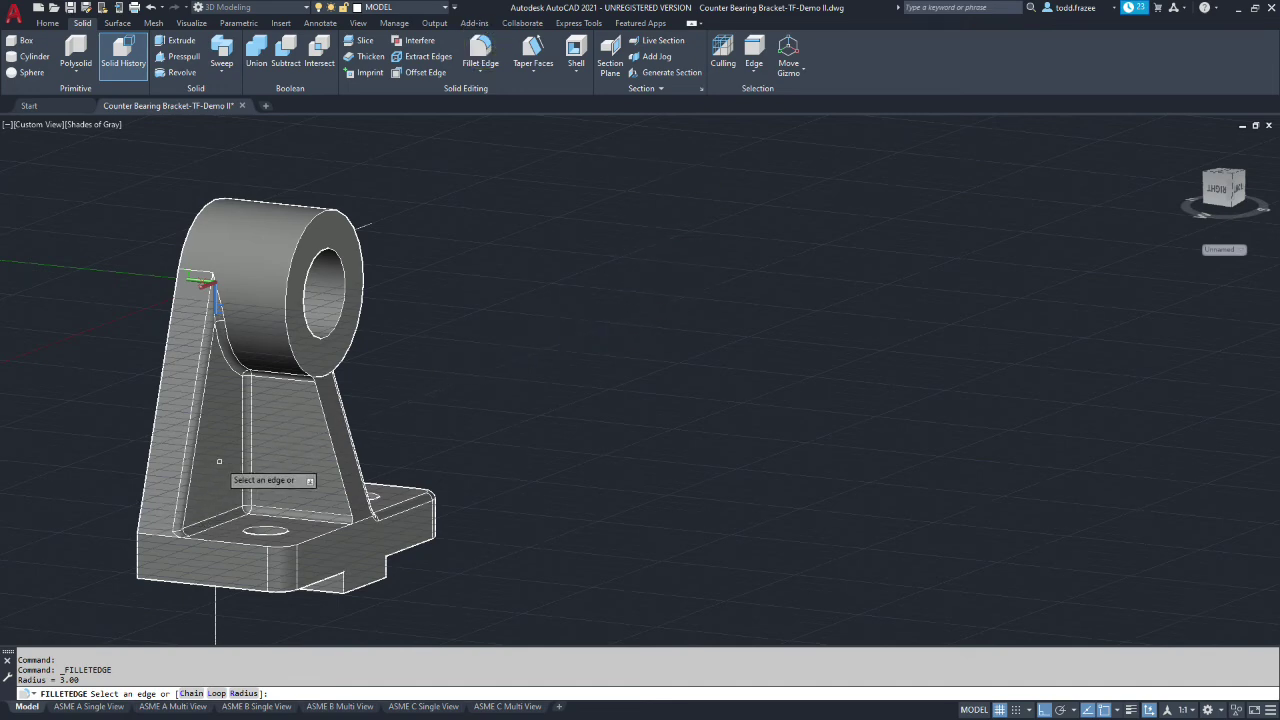
{"action": "scroll", "coordinate": [219, 461], "scroll_direction": "up", "scroll_amount": 4}
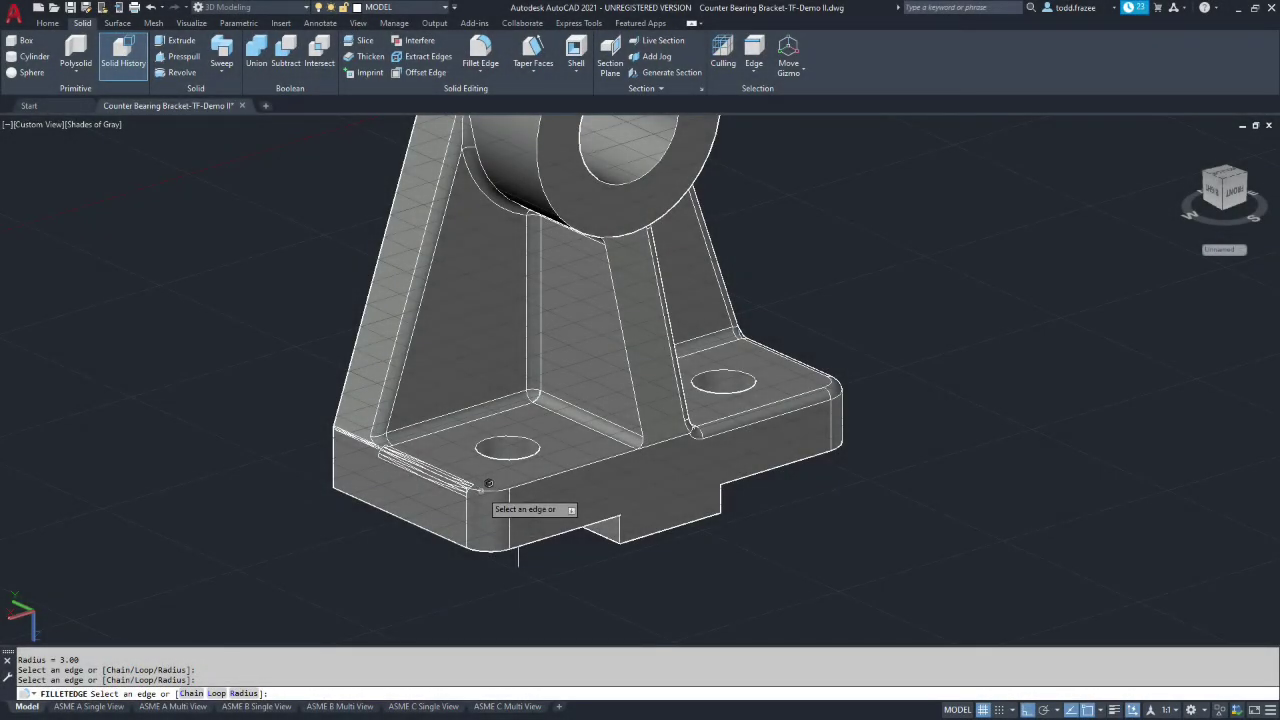
{"action": "left_click", "coordinate": [484, 488]}
{"action": "left_click", "coordinate": [537, 477]}
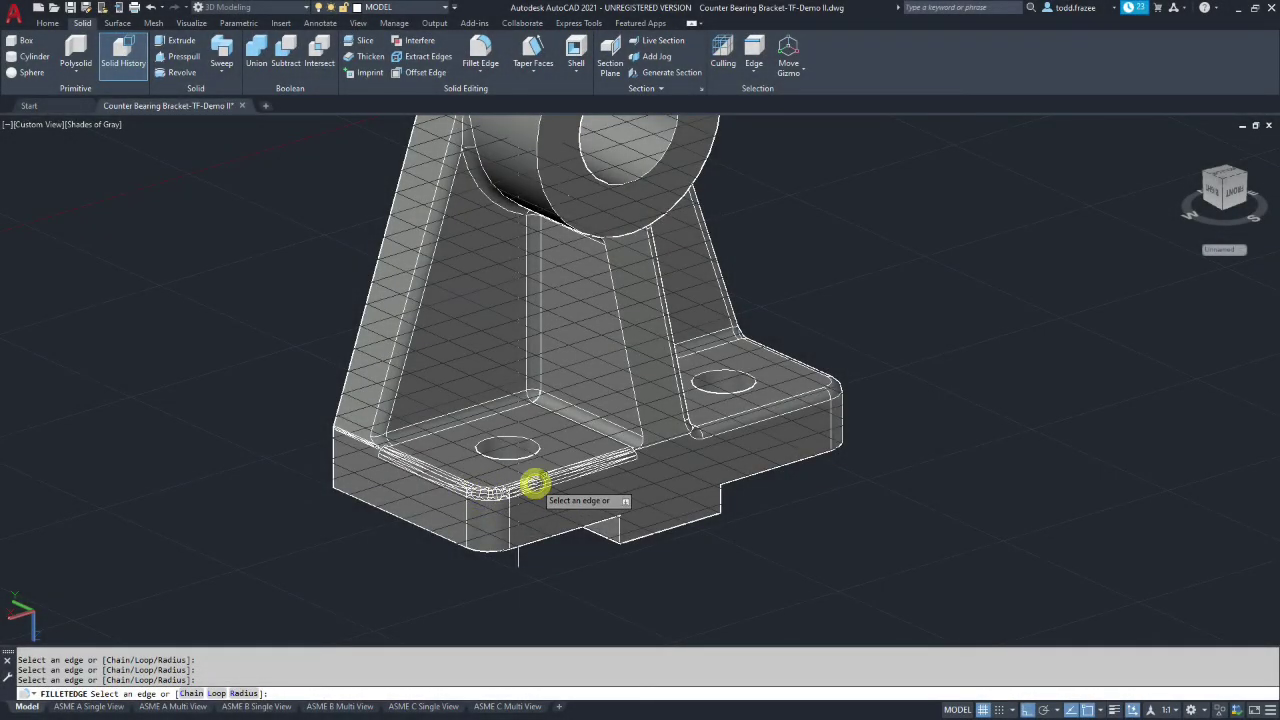
- Add the rib's foot fillet edge, sloped front edge and short upper edge at the cylinder on this side, and apply the fillet
{"action": "left_click", "coordinate": [640, 420]}
{"action": "scroll", "coordinate": [603, 250], "scroll_direction": "up", "scroll_amount": 3}
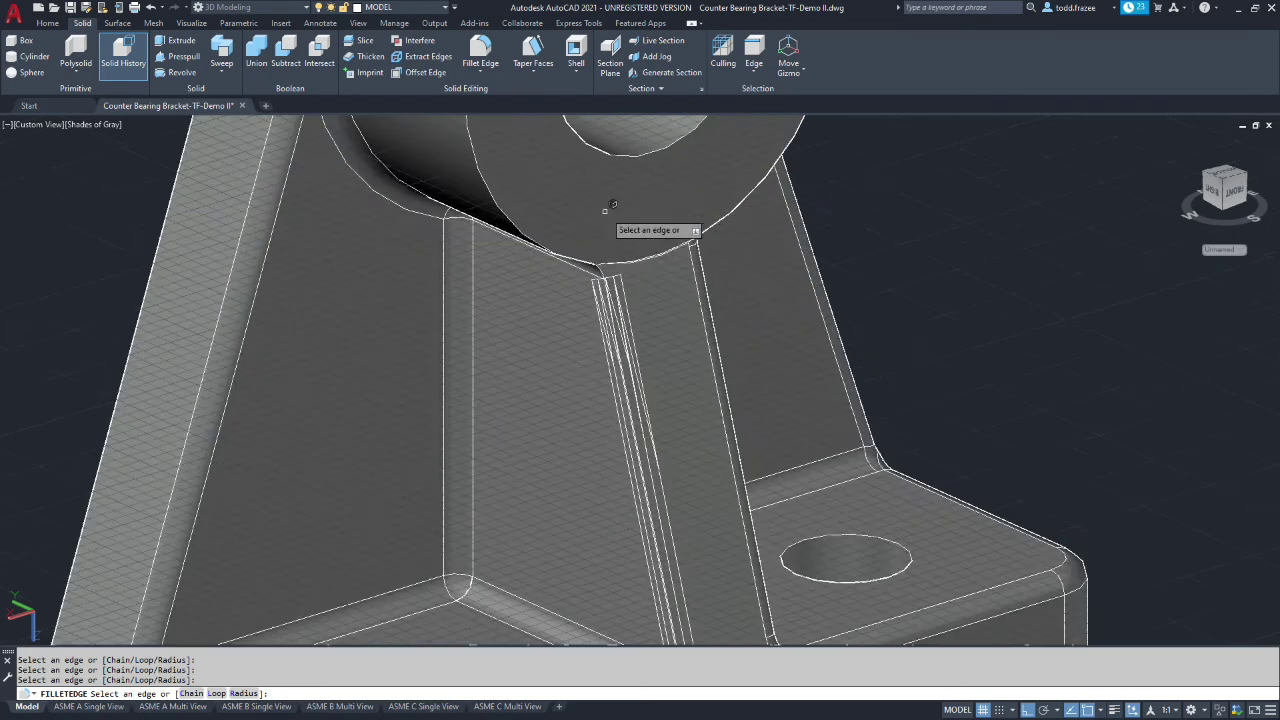
{"action": "left_click", "coordinate": [601, 269]}
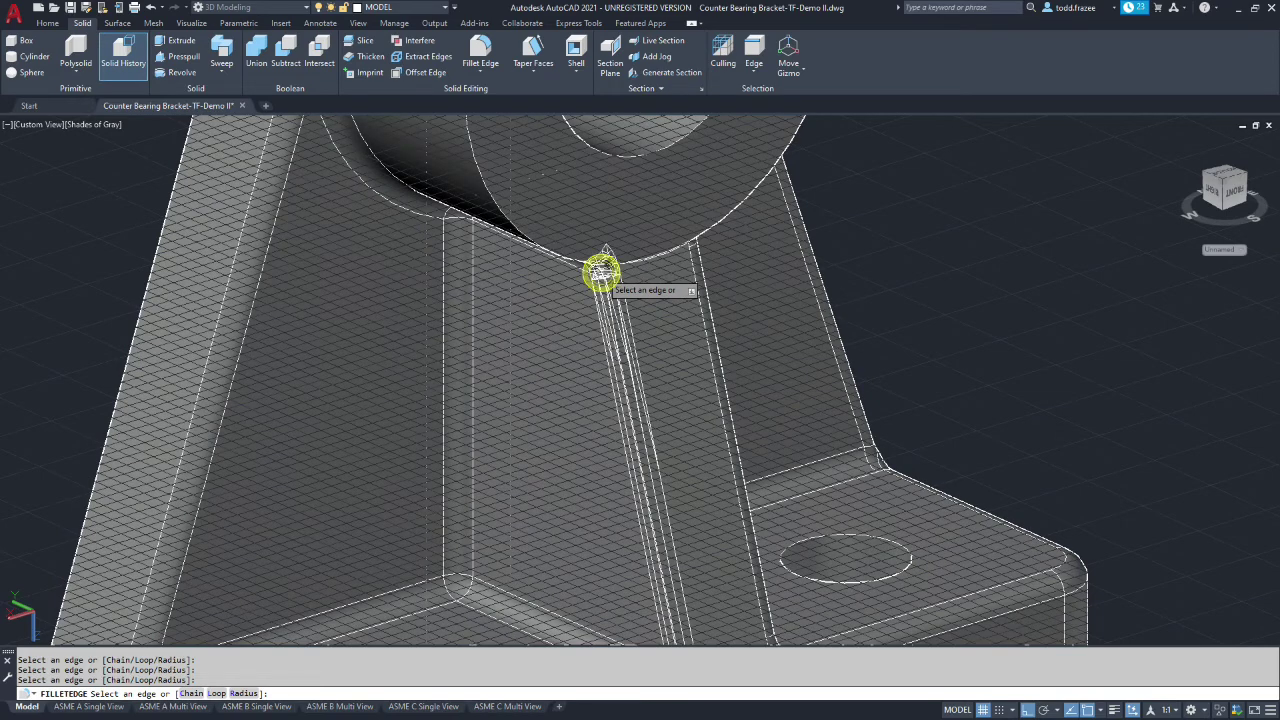
{"action": "scroll", "coordinate": [543, 277], "scroll_direction": "down", "scroll_amount": 3}
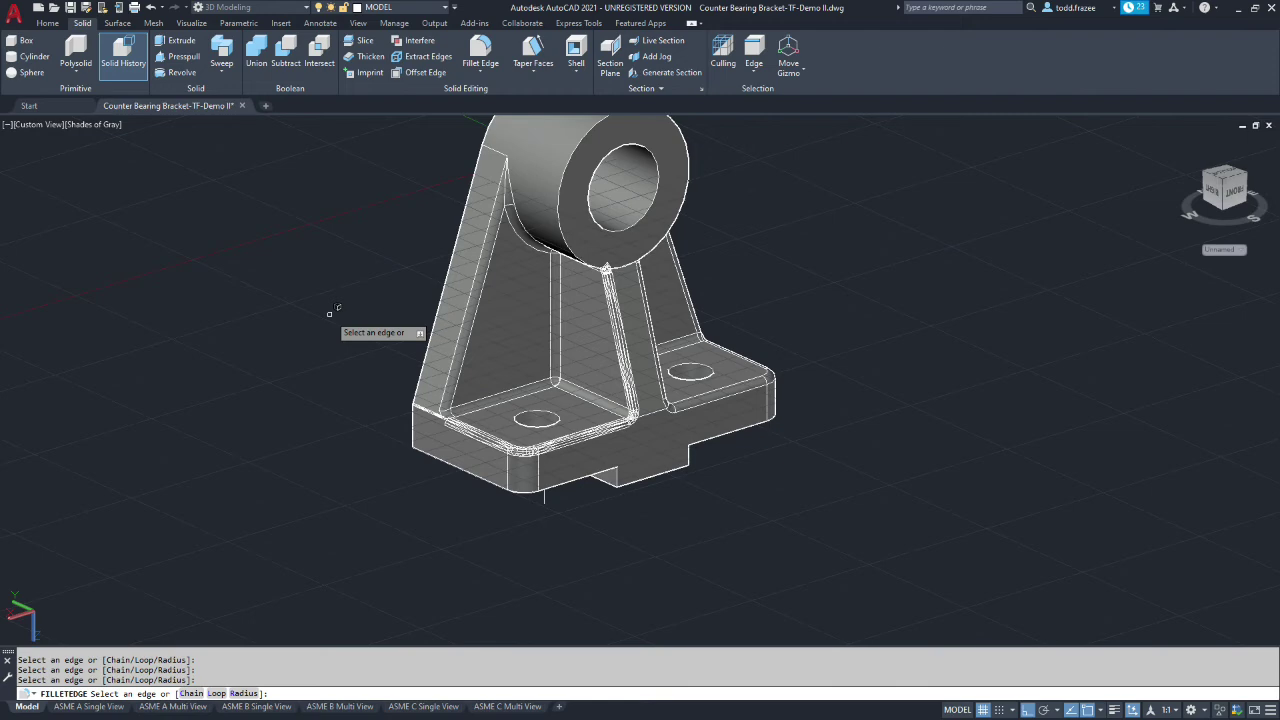
{"action": "key", "text": "Return"}
{"action": "key", "text": "Return"}
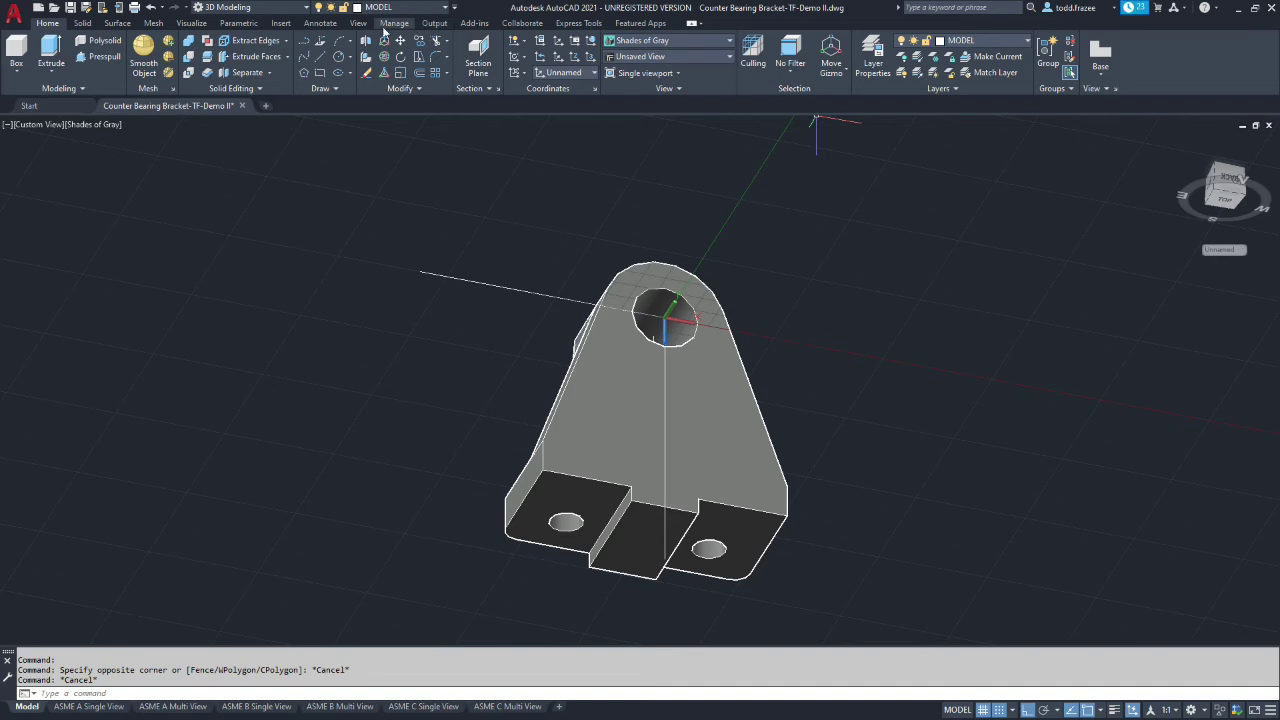
- Fillet the bracket's rear outline with radius 3, covering both short vertical edges, both sloped edges and the top arc of the back face
{"action": "left_click", "coordinate": [82, 22]}
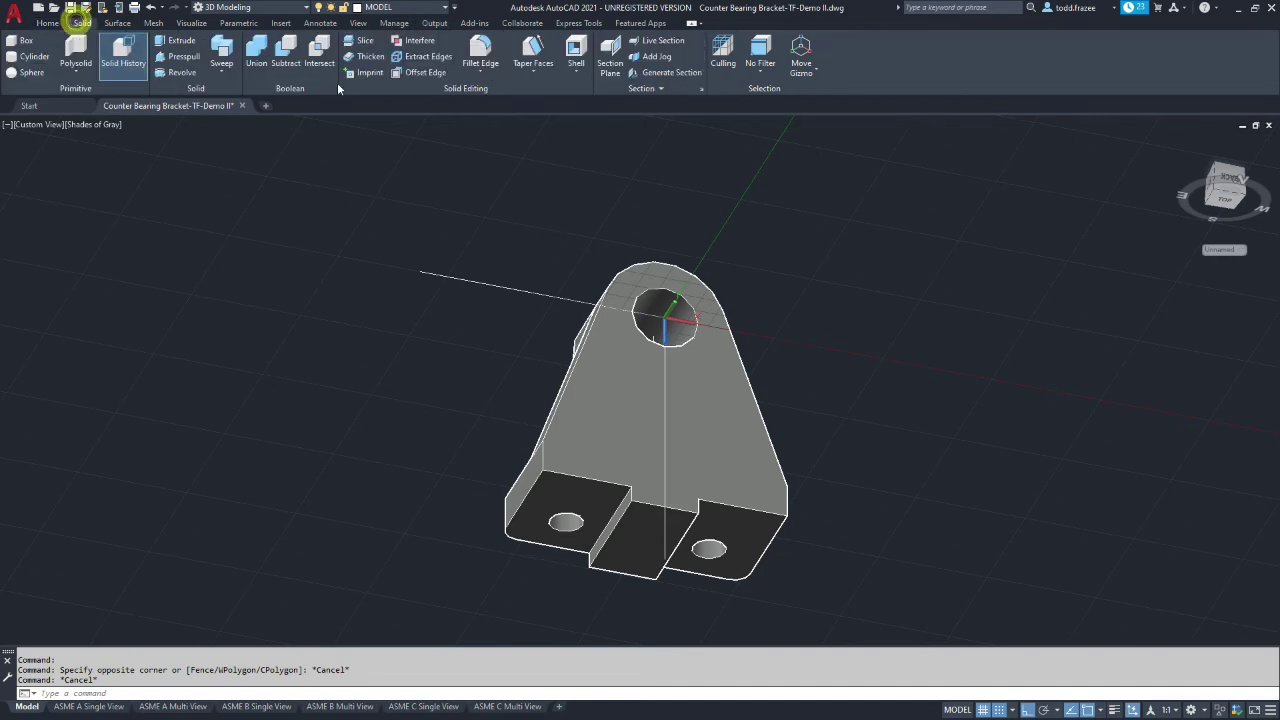
{"action": "left_click", "coordinate": [480, 50]}
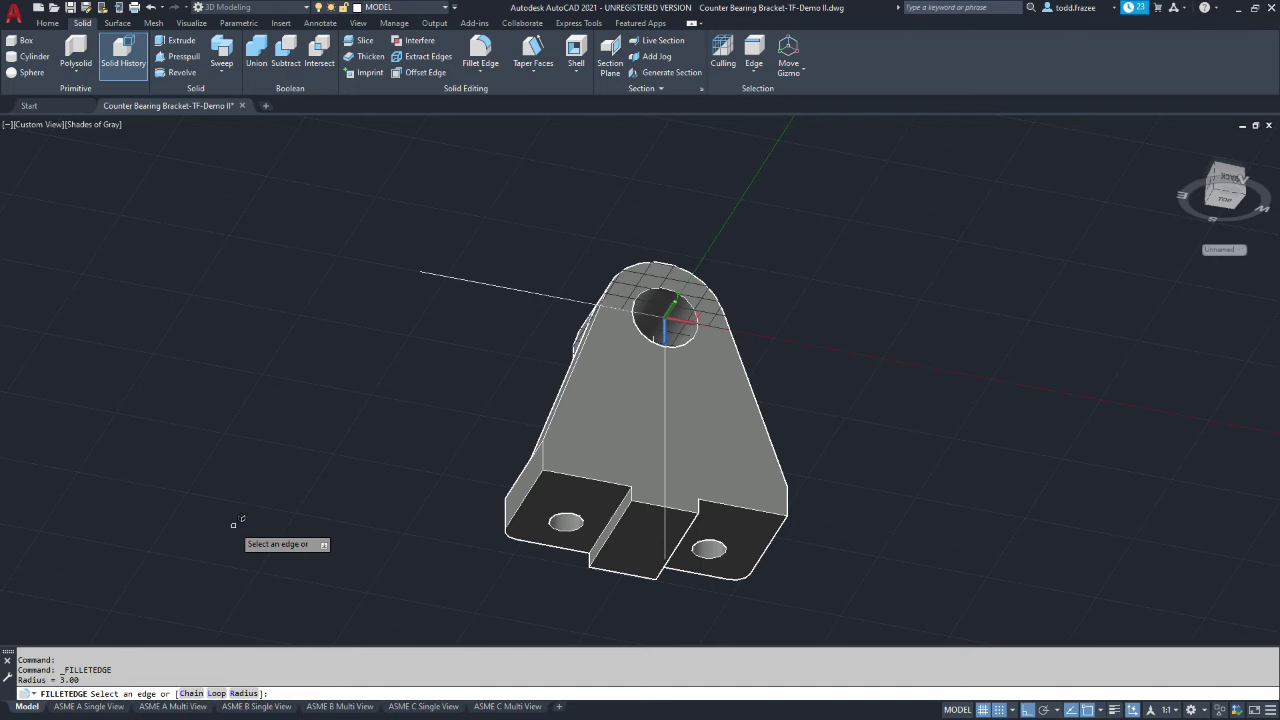
{"action": "left_click", "coordinate": [545, 451]}
{"action": "left_click", "coordinate": [553, 426]}
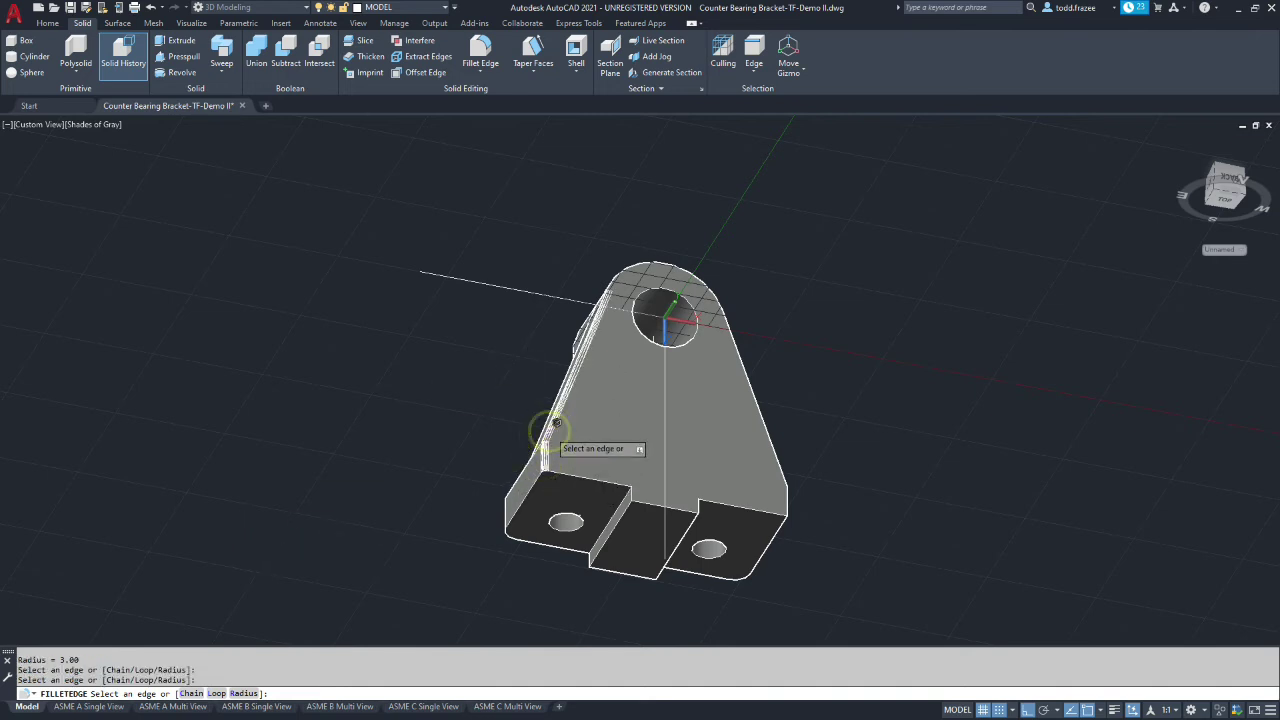
{"action": "left_click", "coordinate": [630, 265]}
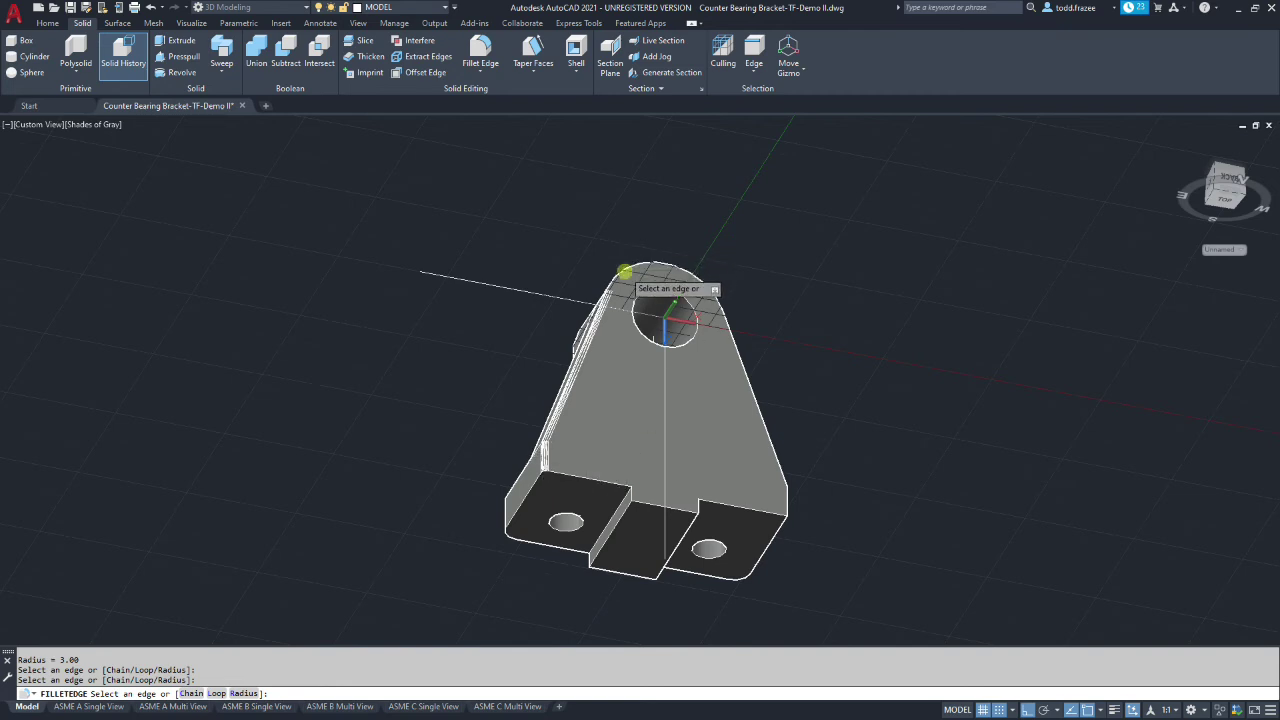
{"action": "left_click", "coordinate": [733, 350]}
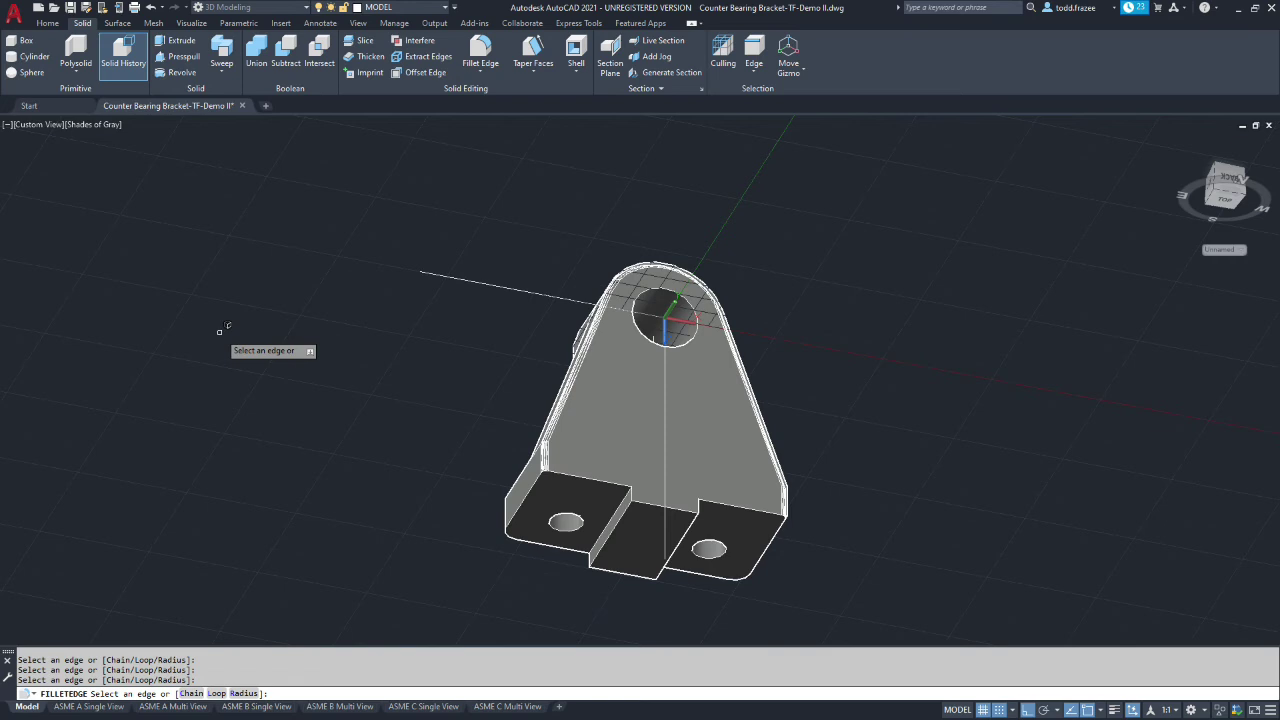
{"action": "key", "text": "Return"}
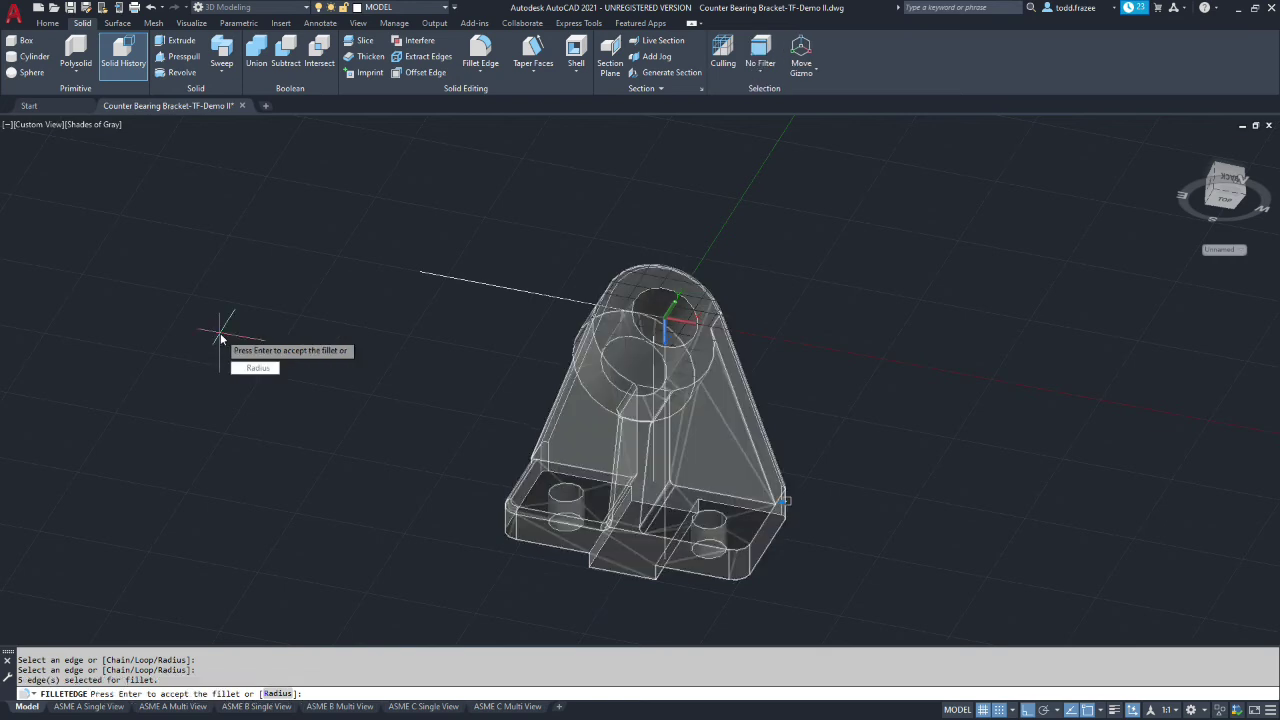
{"action": "key", "text": "Return"}
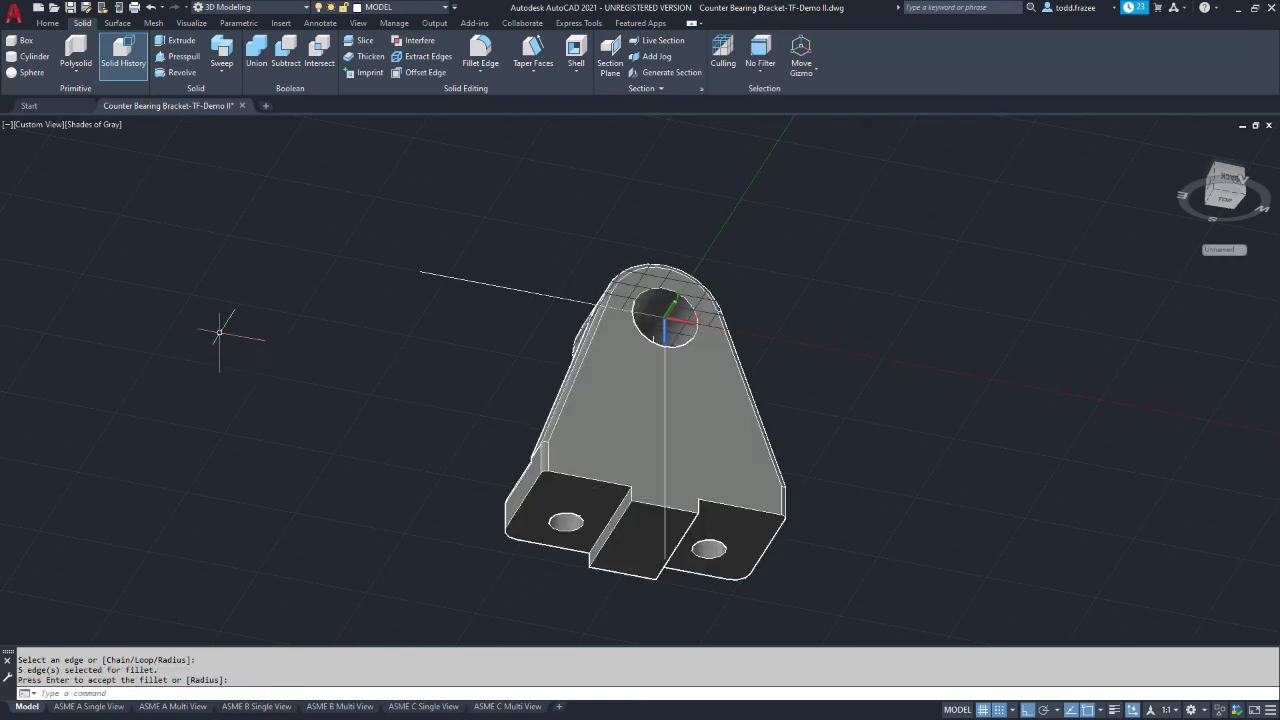